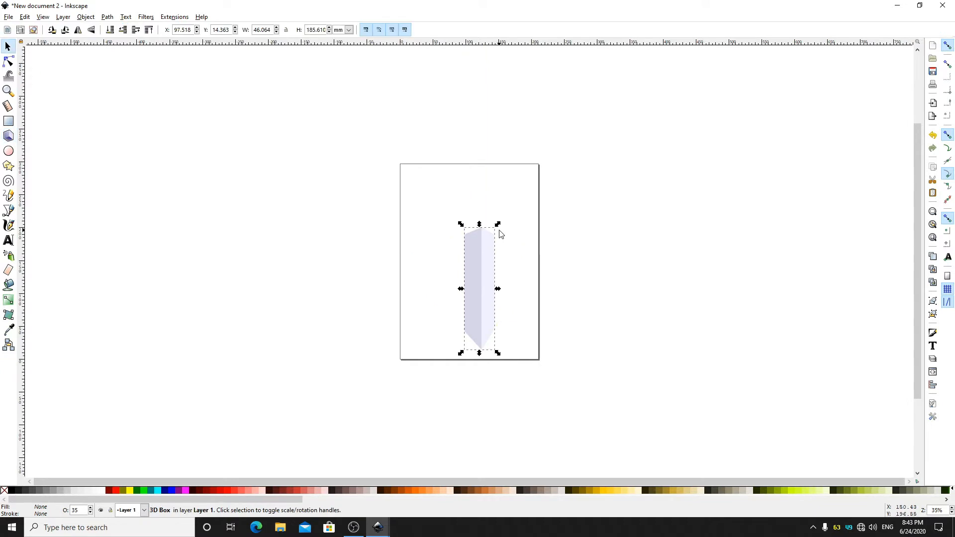
Delete the selected 3D box from the page
key("Delete")
right_click(498, 231)
key("Escape")
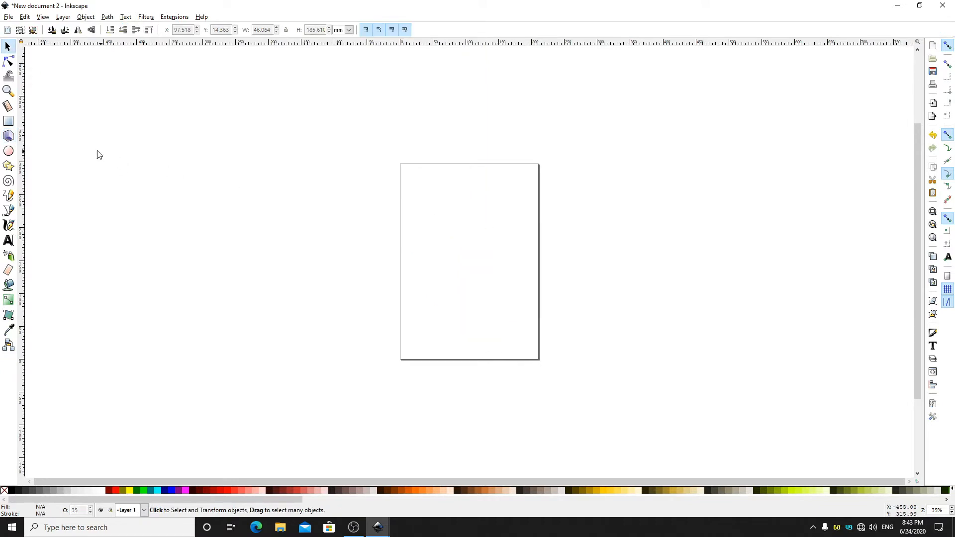
left_click(9, 121)
left_click_drag(318, 171, 478, 281)
left_click_drag(432, 220, 405, 186)
left_click(8, 46)
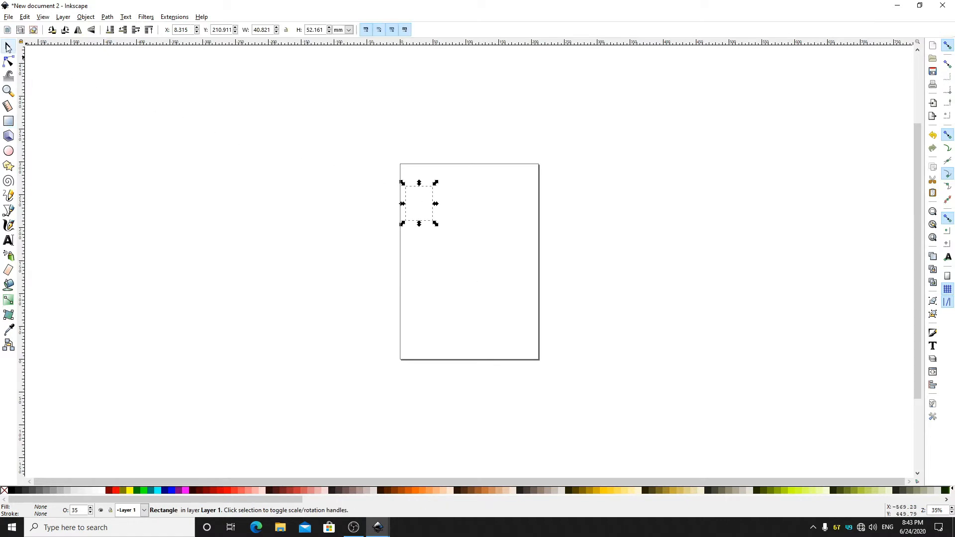
left_click_drag(242, 120, 561, 358)
left_click(447, 224)
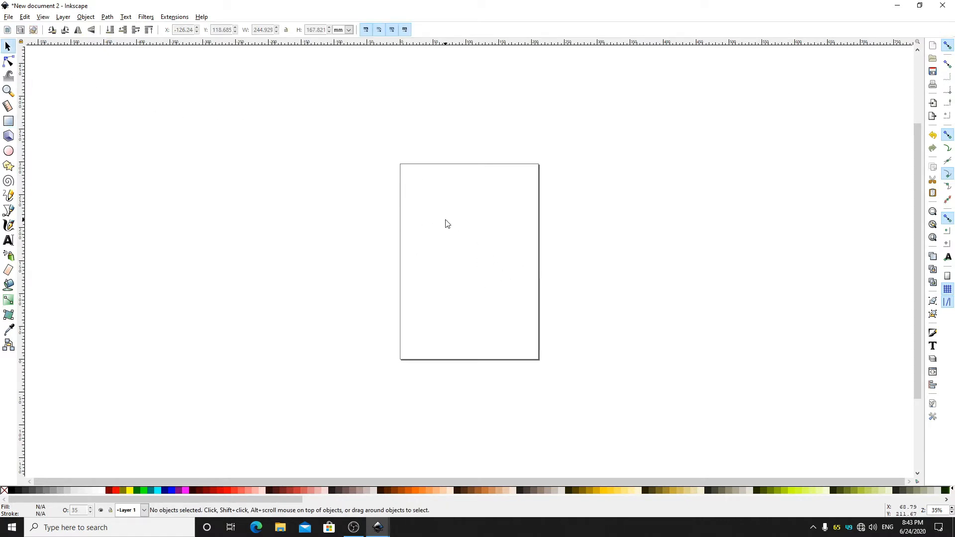
left_click_drag(305, 140, 544, 329)
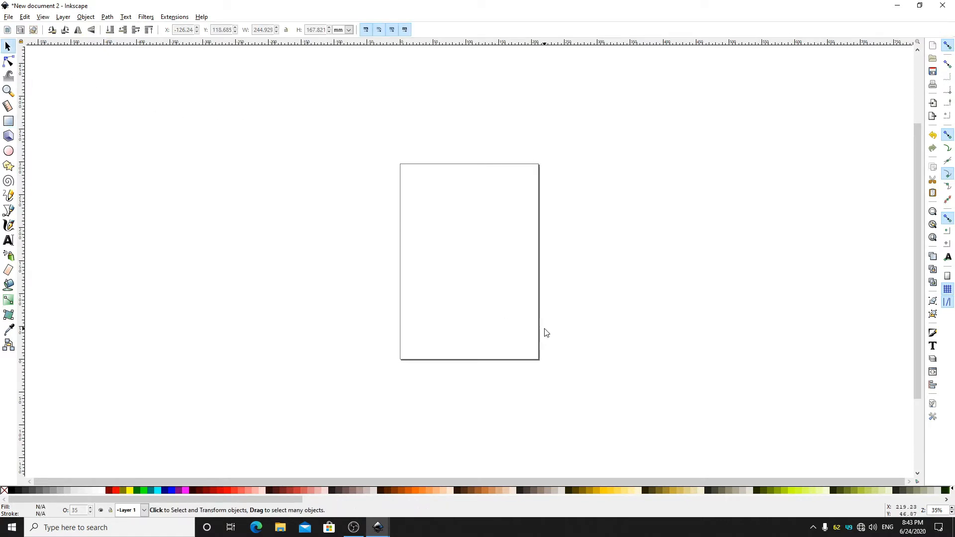
Draw a rounded rectangle about 119 by 64 mm across the page's left edge and give it a flat colour fill
left_click(8, 121)
left_click_drag(333, 194, 411, 237)
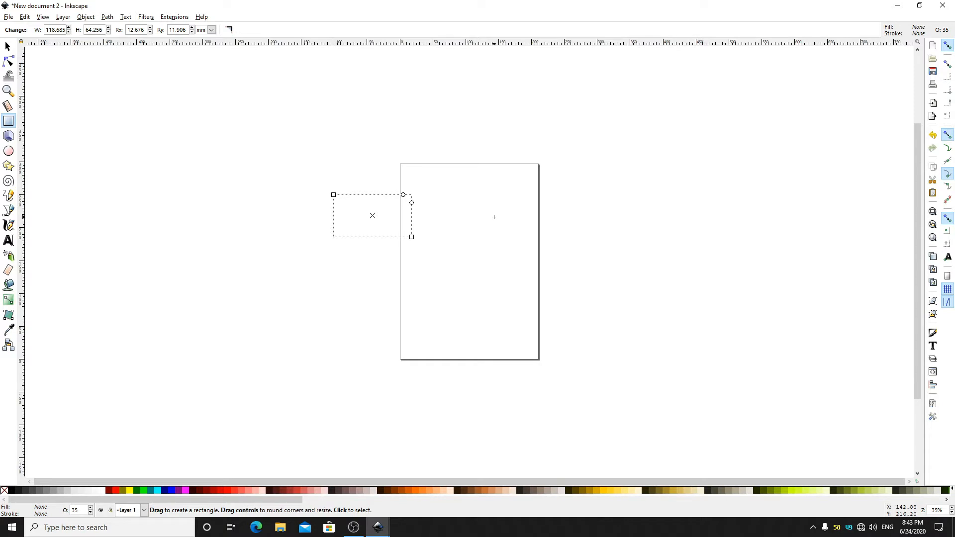
key("ctrl")
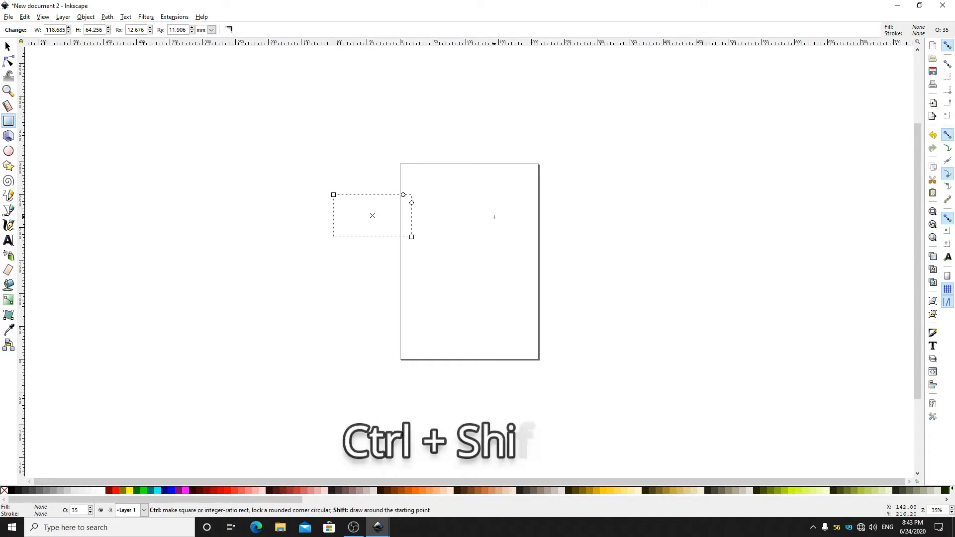
key("ctrl+shift+f")
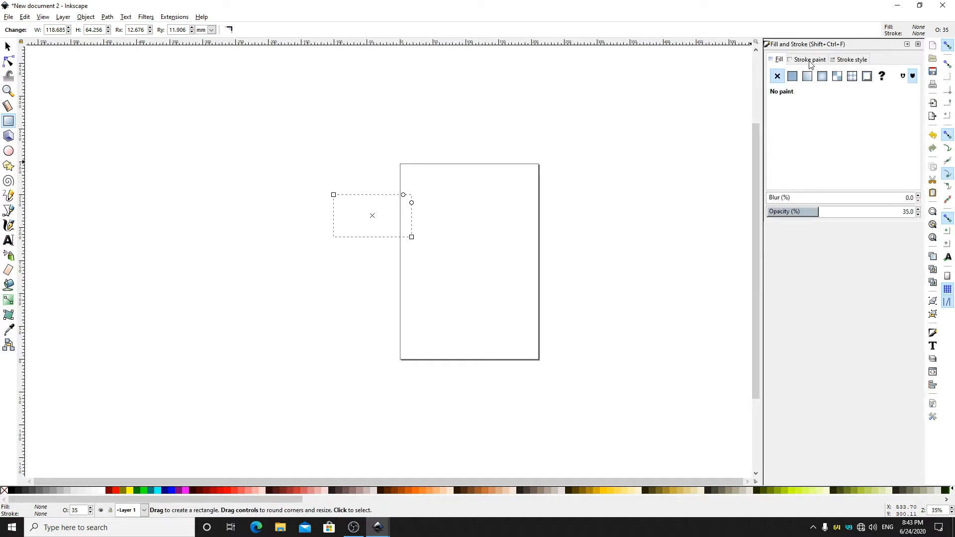
left_click(850, 59)
left_click(822, 60)
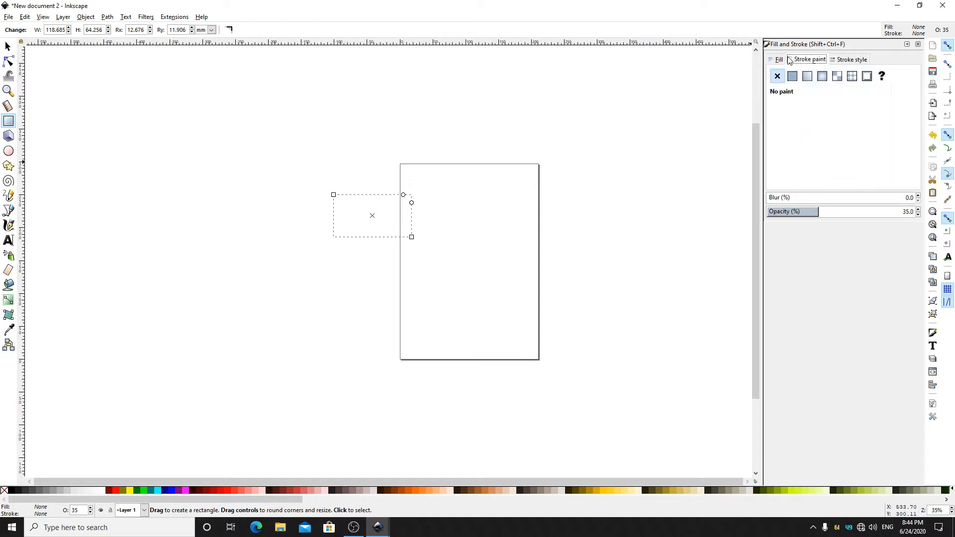
left_click(777, 59)
left_click(792, 76)
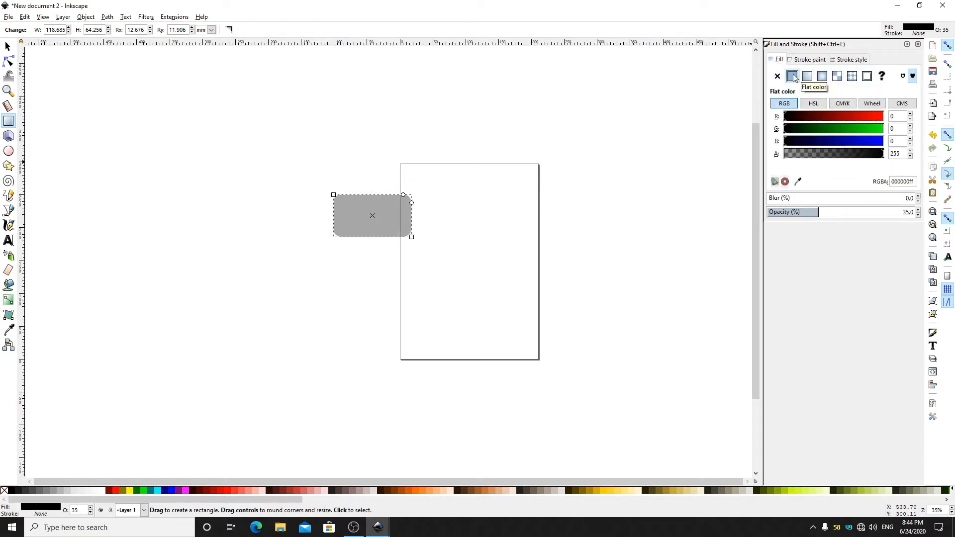
Set the rectangle's fill to opaque orange with RGB values 255, 147, 51
mouse_move(837, 116)
left_mouse_down()
mouse_move(887, 117)
mouse_move(834, 125)
mouse_move(898, 115)
left_mouse_up()
left_click(873, 103)
left_click(848, 126)
left_click(785, 104)
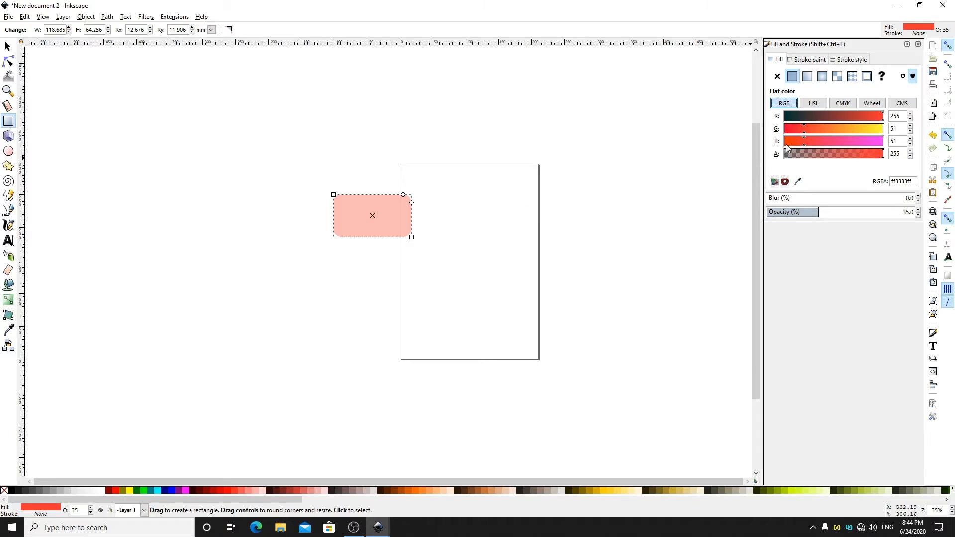
left_click_drag(828, 129, 842, 131)
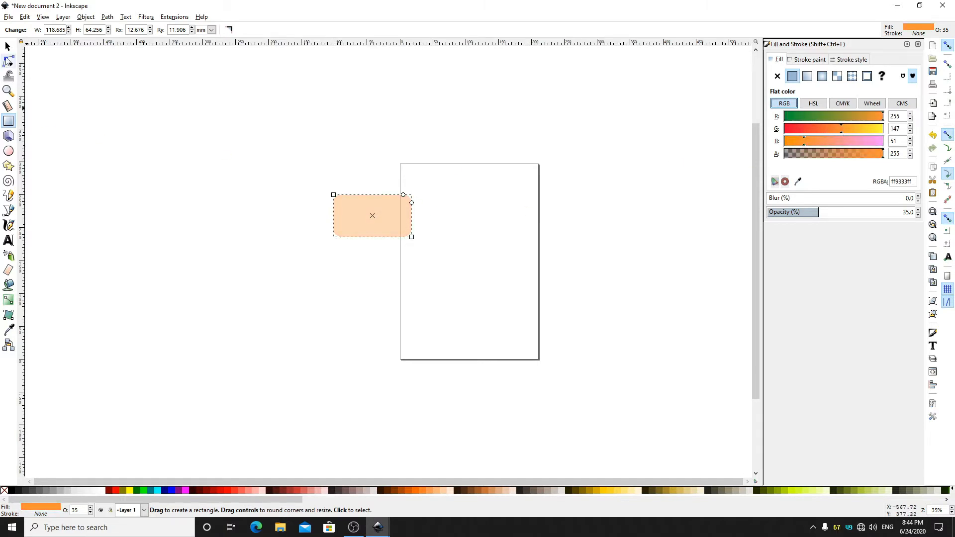
Move the rectangle further onto the page and adjust the rounding of its corners with the node handles
left_click(7, 46)
left_click_drag(383, 214, 440, 225)
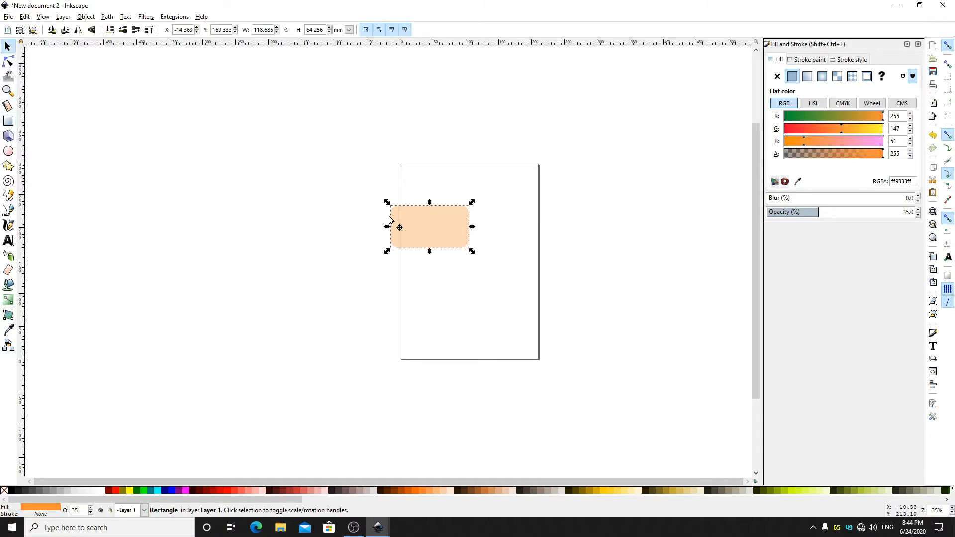
left_click(8, 61)
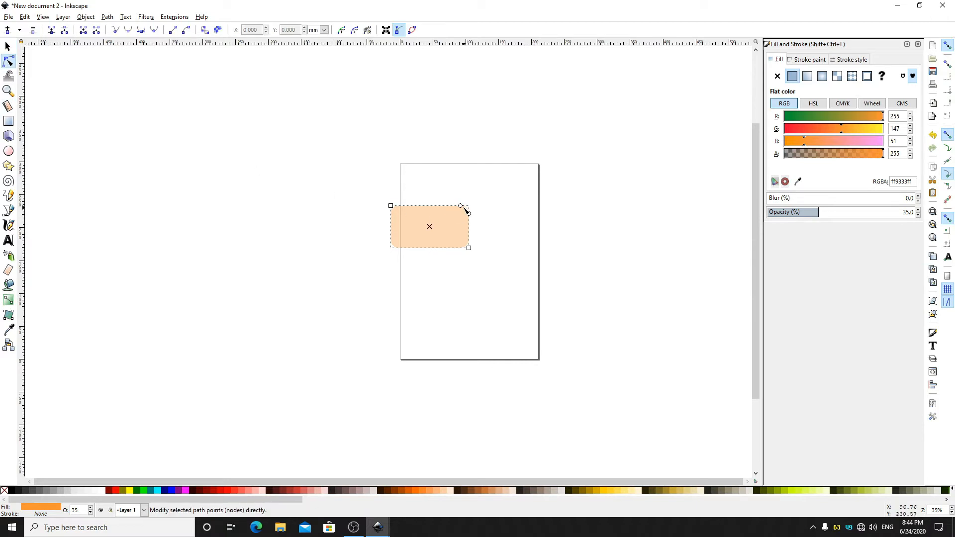
left_click_drag(461, 206, 469, 213)
mouse_move(468, 206)
left_mouse_down()
mouse_move(429, 205)
mouse_move(472, 249)
mouse_move(461, 206)
left_mouse_up()
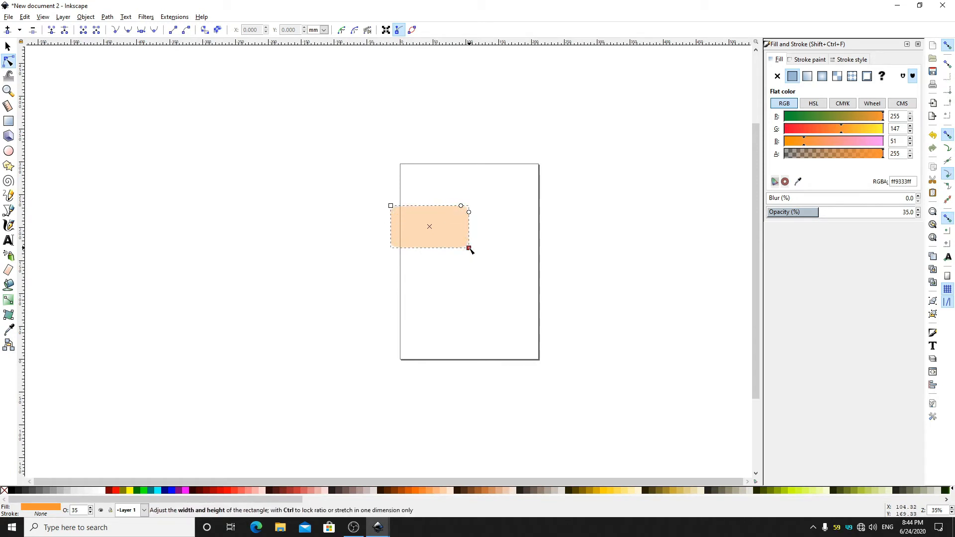
Resize the rectangle inside the page to about 88 by 57 mm and adjust its vertical corner rounding
left_click_drag(470, 250, 493, 285)
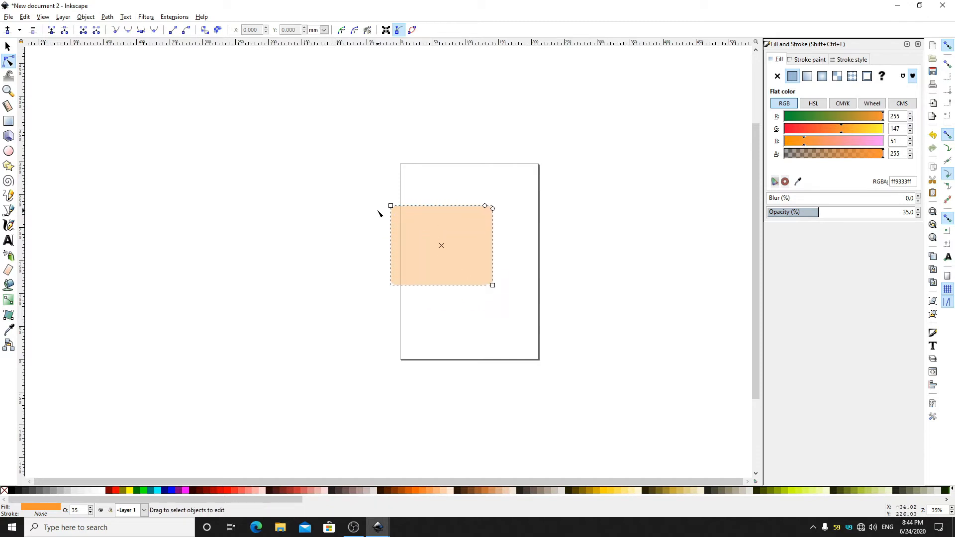
left_click_drag(390, 206, 414, 220)
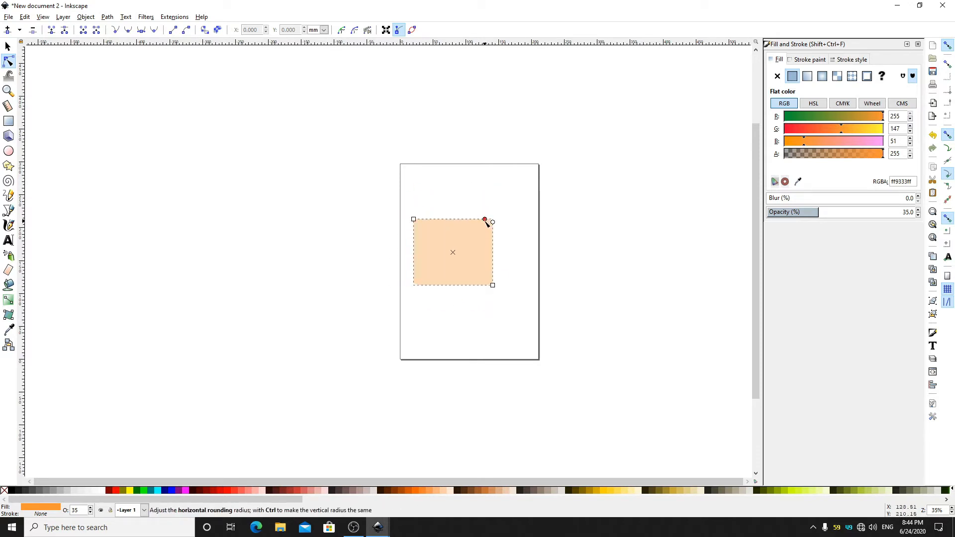
mouse_move(492, 222)
left_mouse_down()
mouse_move(494, 238)
mouse_move(487, 219)
left_mouse_up()
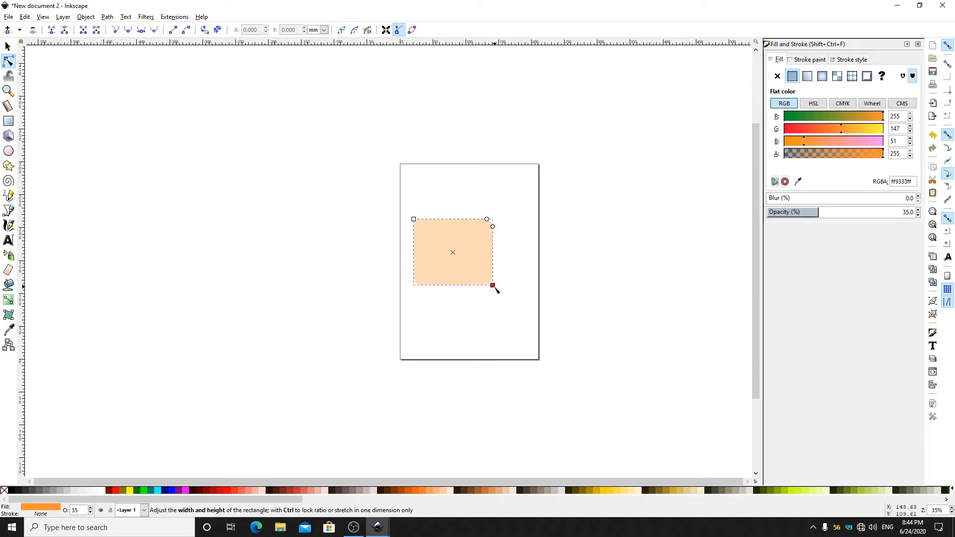
left_click_drag(493, 285, 474, 260)
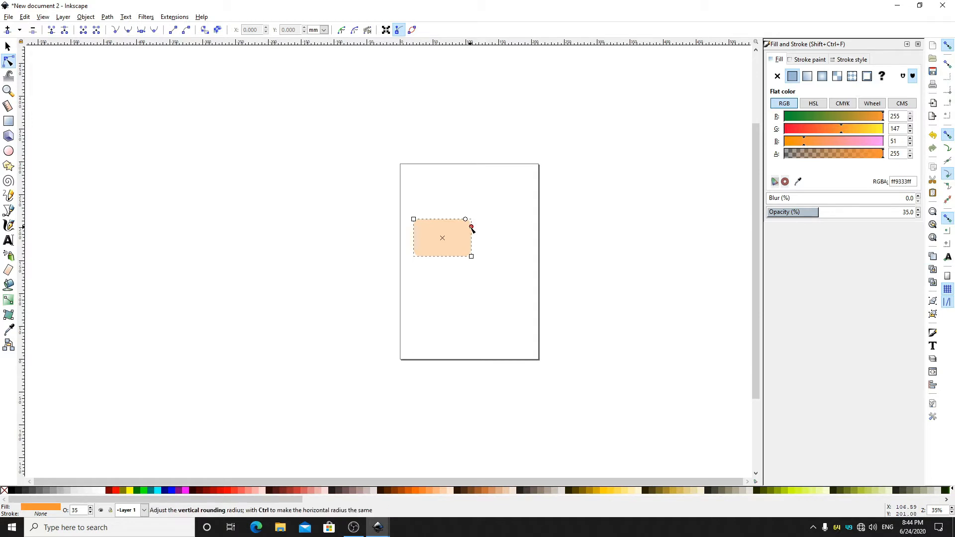
Increase the rectangle's horizontal corner rounding slightly
key("plus")
key("plus")
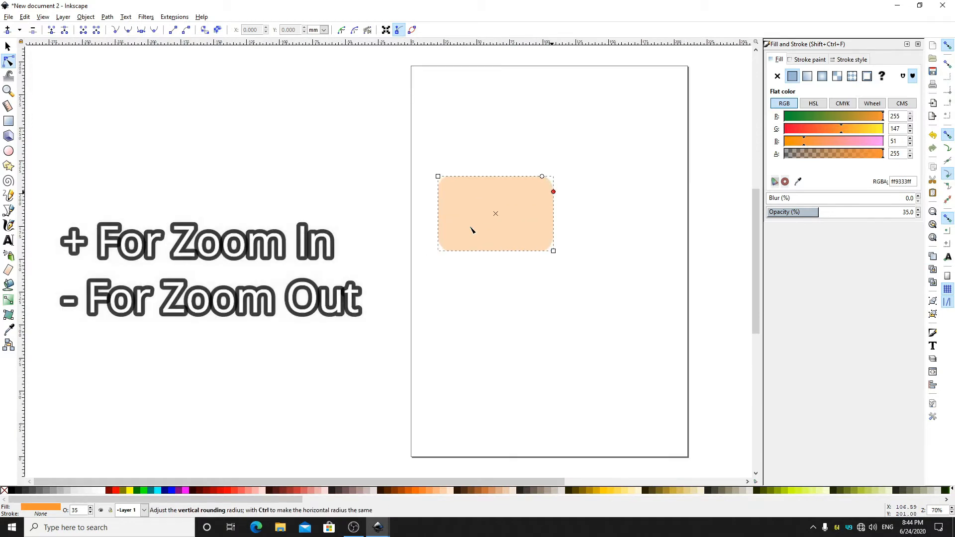
key("minus")
key("minus")
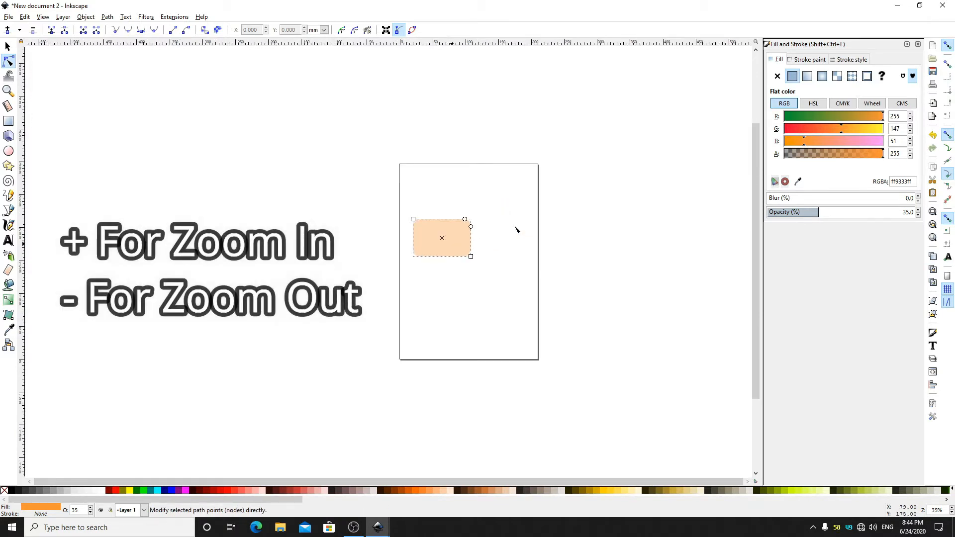
key("plus")
key("plus")
key("plus")
left_click_drag(442, 482, 518, 480)
mouse_move(756, 271)
left_mouse_down()
mouse_move(757, 245)
mouse_move(759, 255)
left_mouse_up()
key("plus")
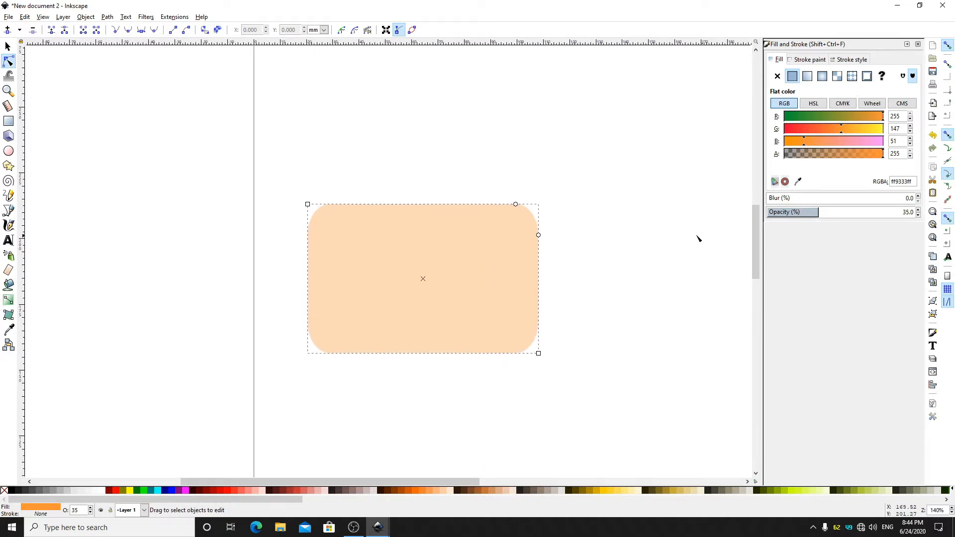
left_click_drag(516, 206, 508, 205)
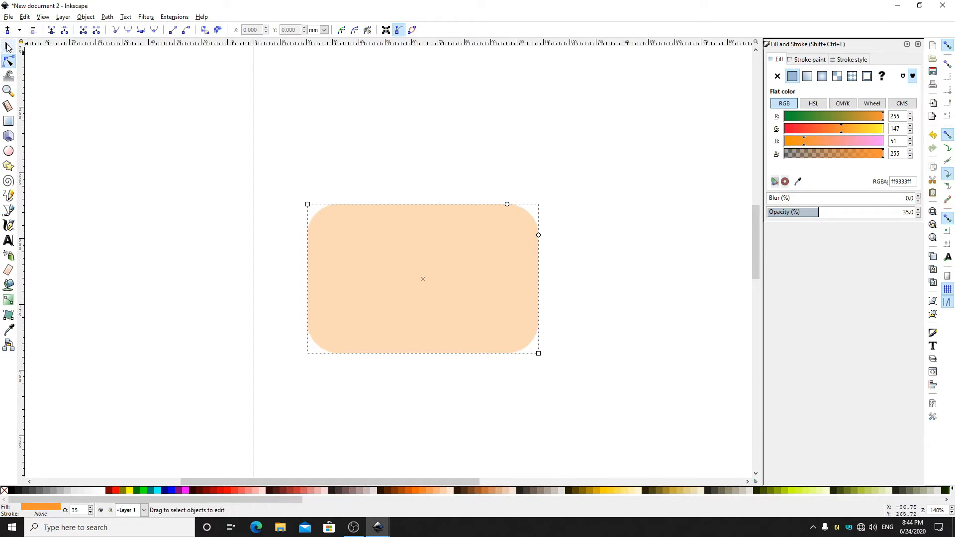
Set the rectangle's stroke width to 5 px
left_click(7, 46)
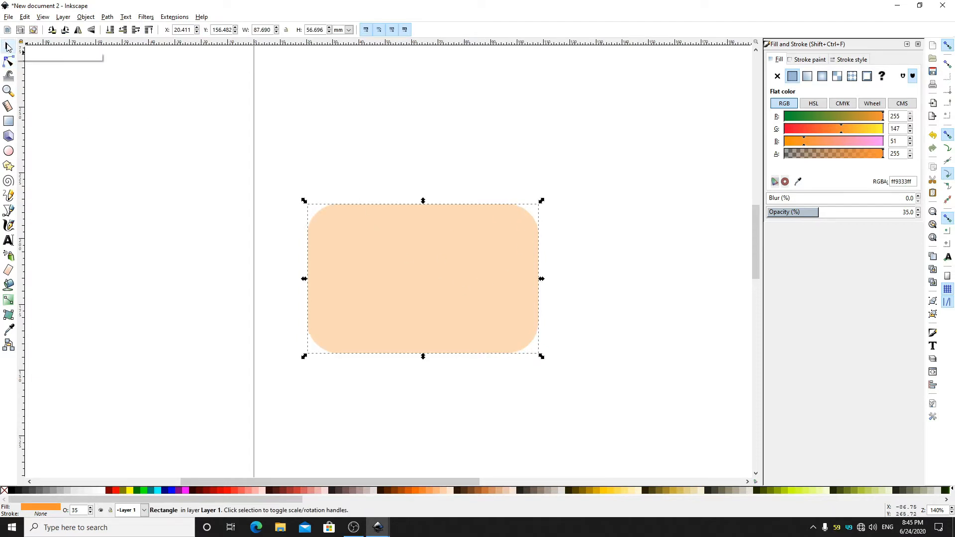
left_click(798, 61)
left_click(848, 63)
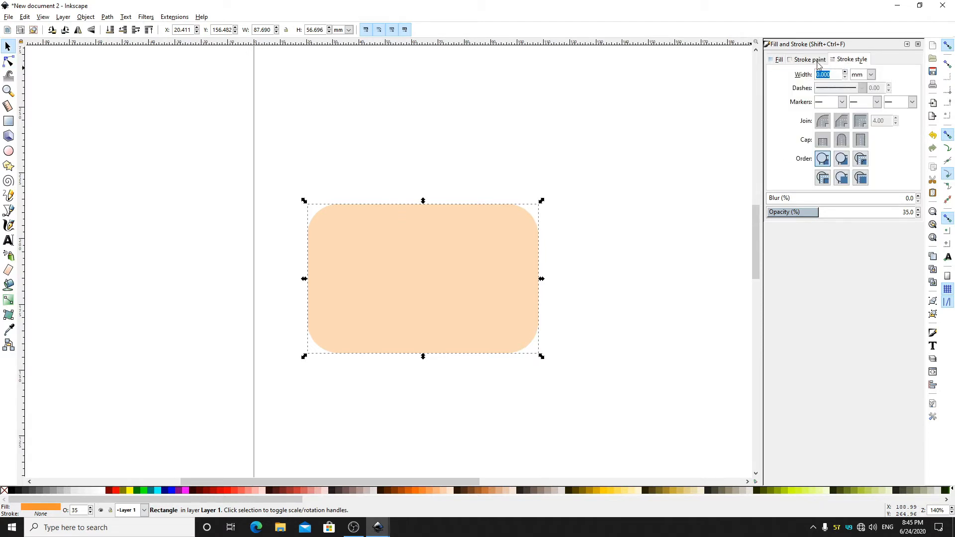
left_click(818, 61)
left_click(850, 61)
left_click(871, 74)
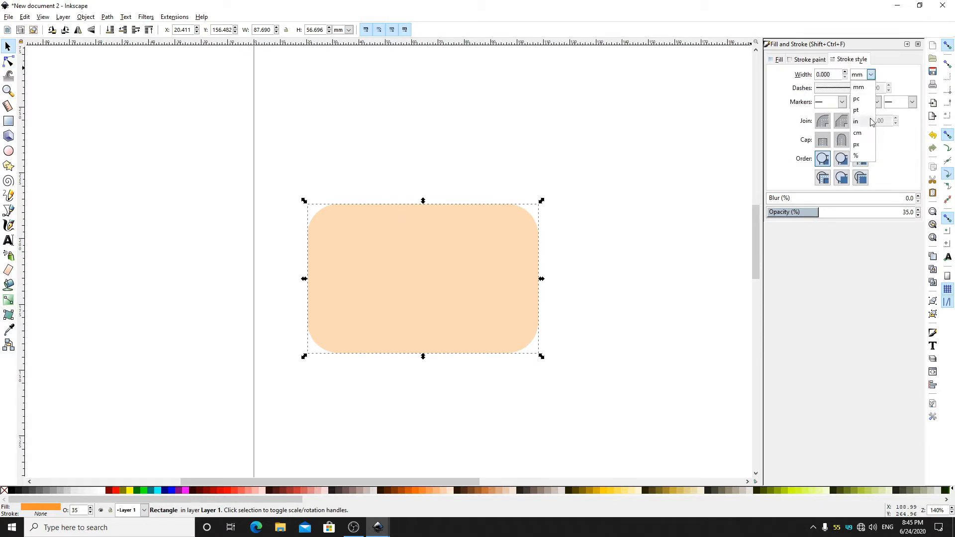
left_click(856, 144)
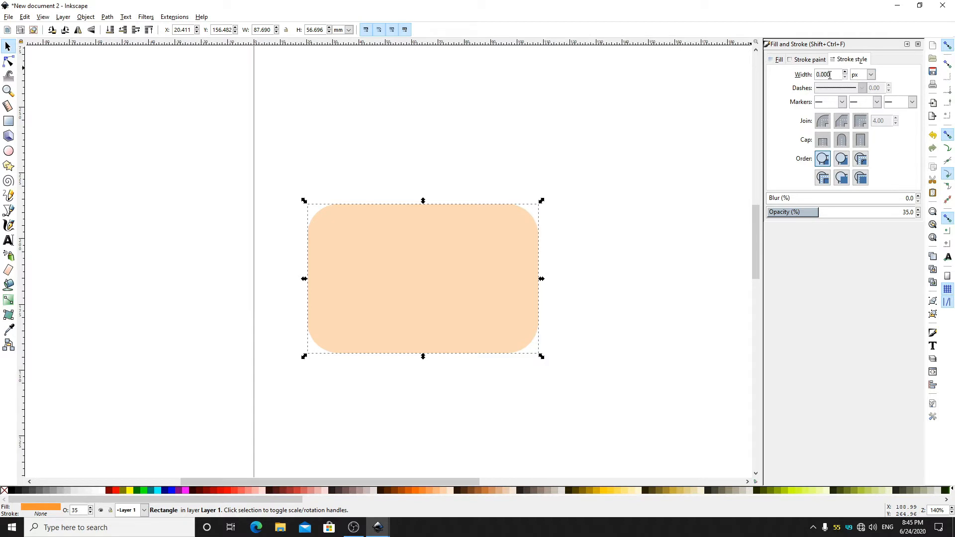
left_click(867, 77)
left_click(831, 76)
Give the rectangle a flat, fully opaque black stroke
left_click(810, 59)
left_click(793, 76)
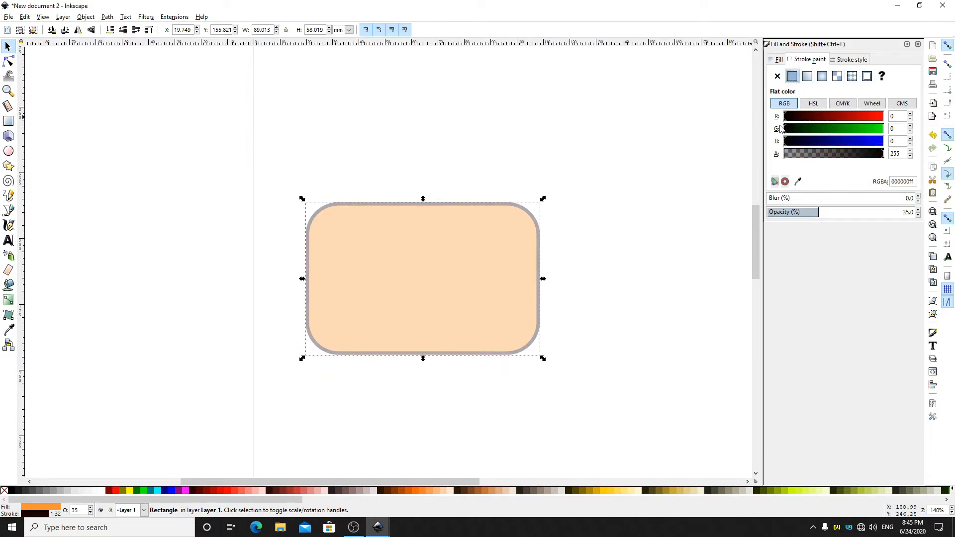
mouse_move(823, 150)
left_mouse_down()
mouse_move(829, 154)
mouse_move(812, 155)
mouse_move(896, 156)
left_mouse_up()
Try a stroke width of 50 px on the rectangle
left_click(849, 60)
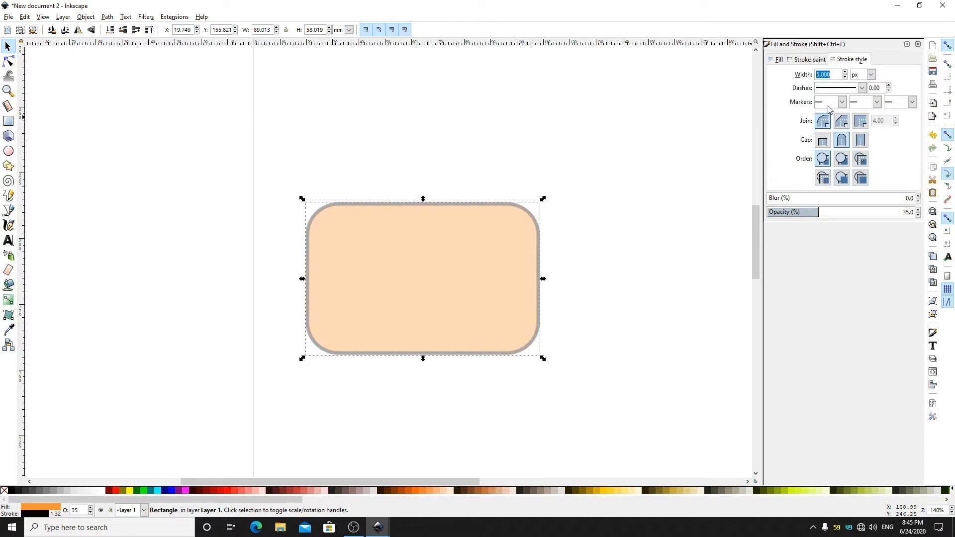
left_click(839, 72)
key("BackSpace")
key("BackSpace")
key("BackSpace")
key("BackSpace")
left_click_drag(840, 73, 772, 67)
key("Return")
Set the rectangle's stroke width back to 5 px
left_click_drag(834, 74, 791, 75)
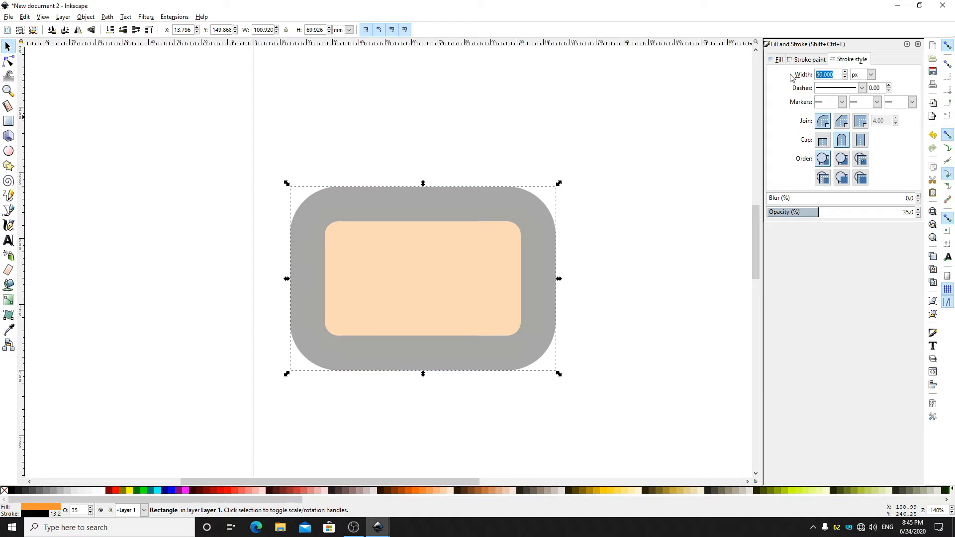
type("5")
key("Return")
Set the rectangle's overall opacity to 100%
left_click(817, 59)
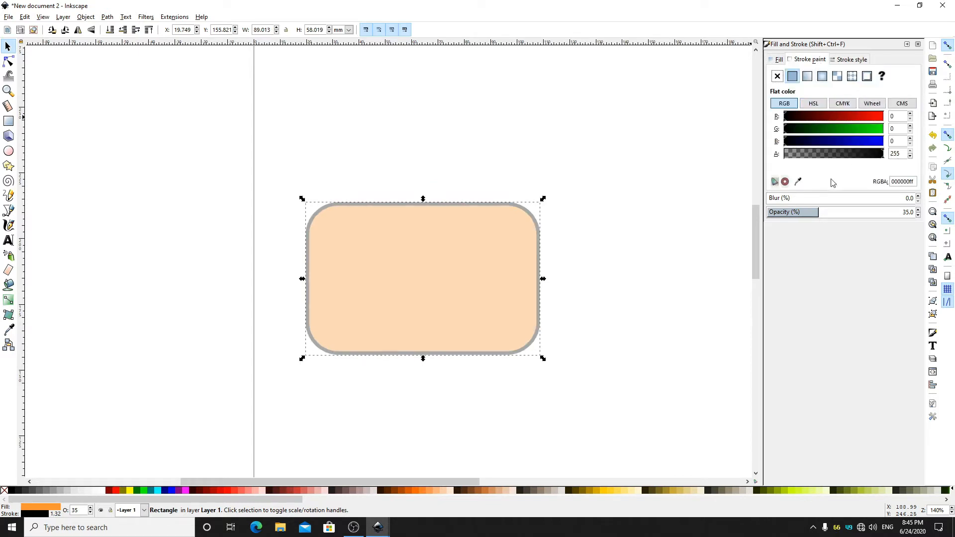
left_click_drag(889, 215, 907, 215)
type("100")
key("Return")
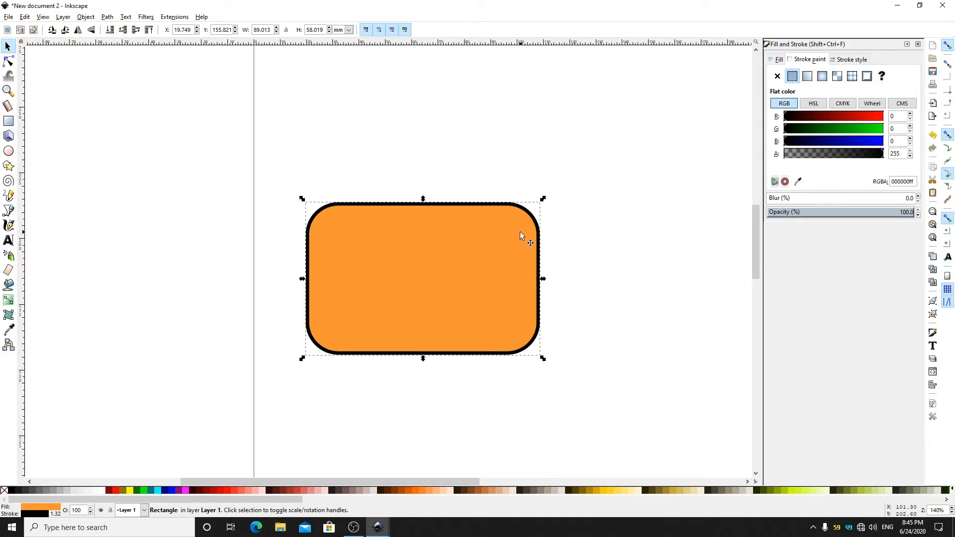
Try a blur of about 54% on the rectangle, then reset the blur to 0
left_click(847, 199)
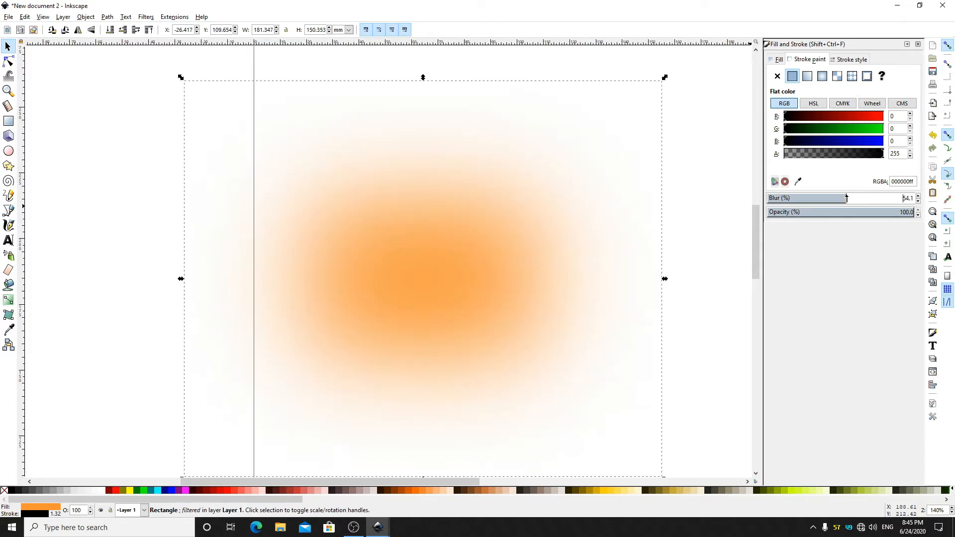
left_click_drag(824, 199, 755, 211)
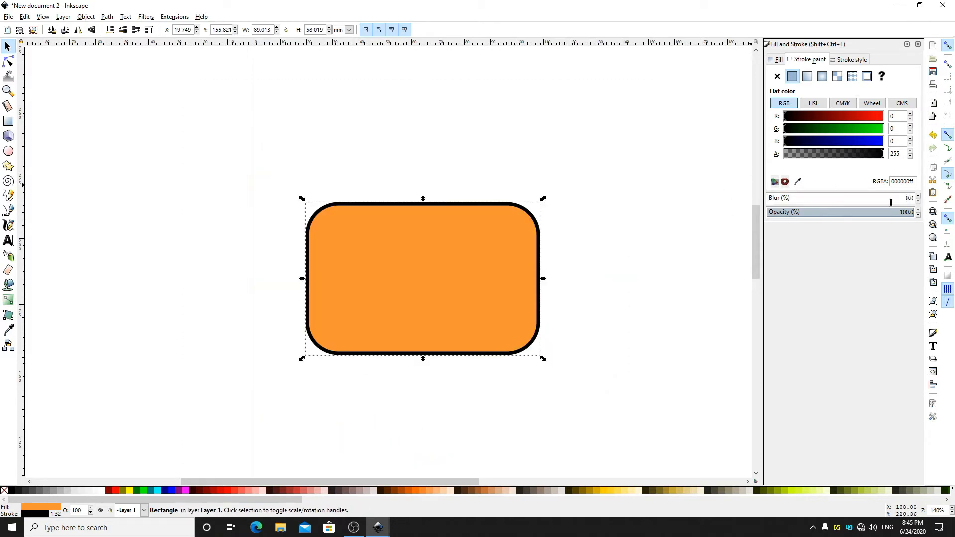
Try a long-dash pattern and a short-dash pattern on the rectangle's 5 px stroke
left_click(846, 60)
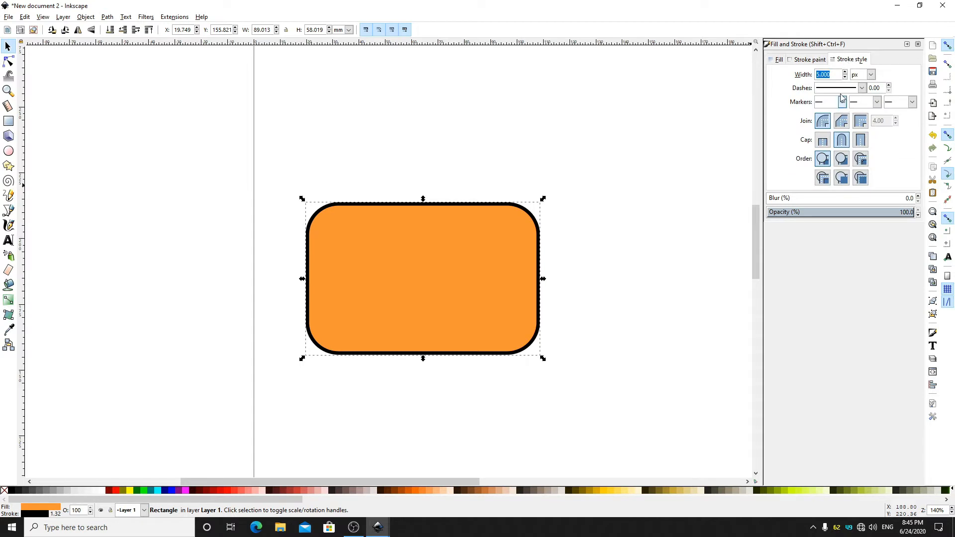
key("Return")
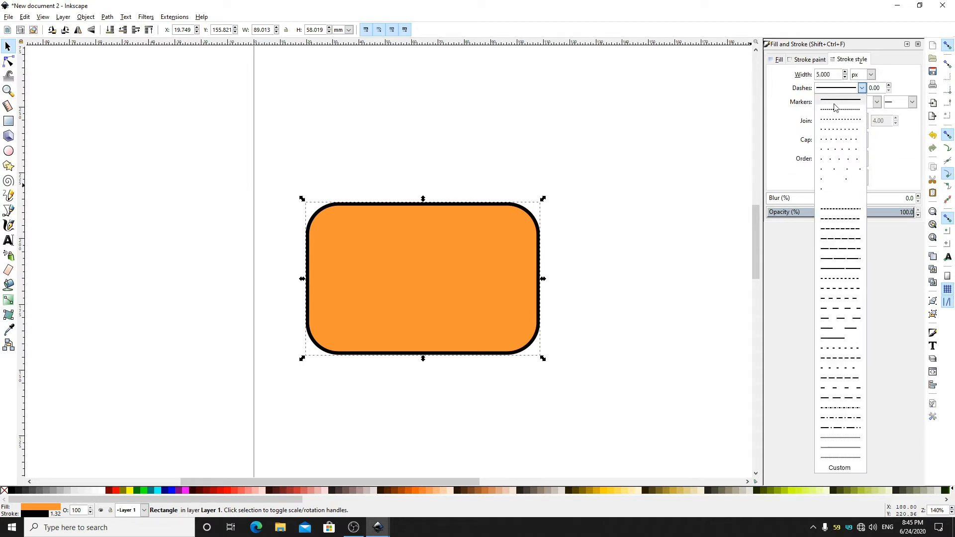
left_click(846, 88)
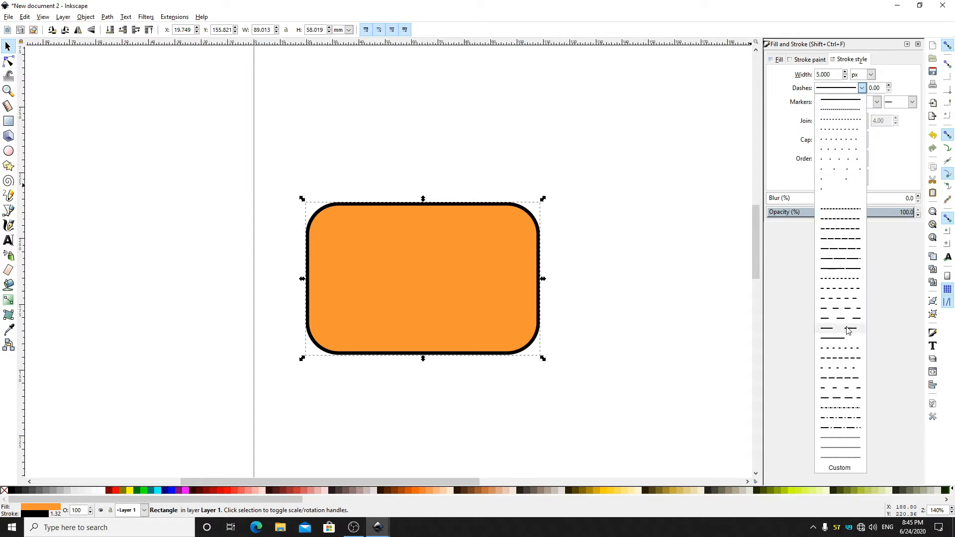
left_click(839, 260)
left_click(842, 89)
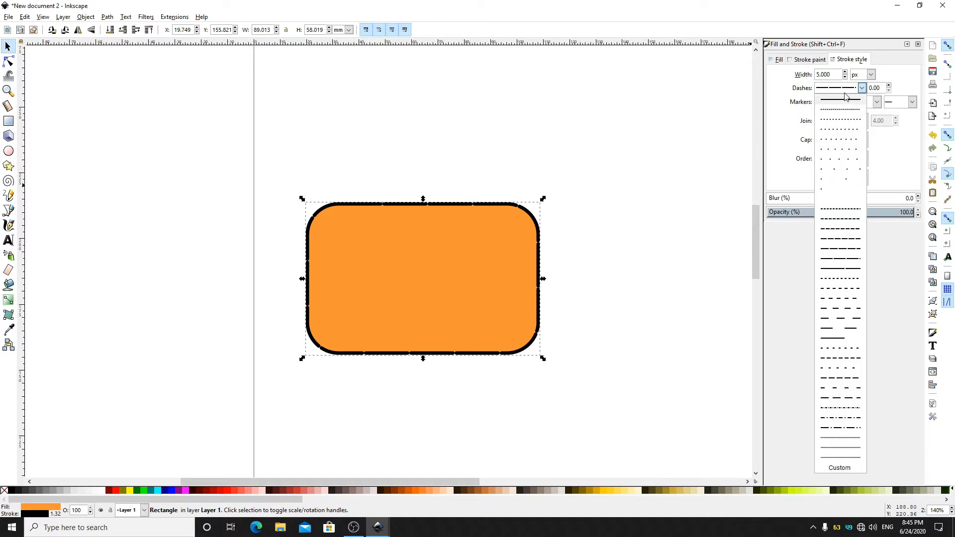
left_click(844, 90)
left_click(841, 90)
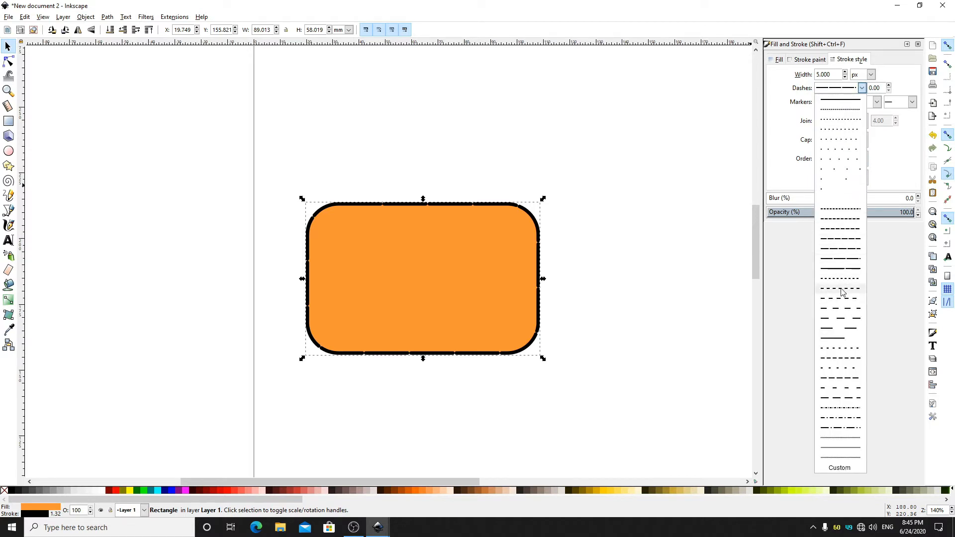
left_click(840, 288)
left_click(829, 106)
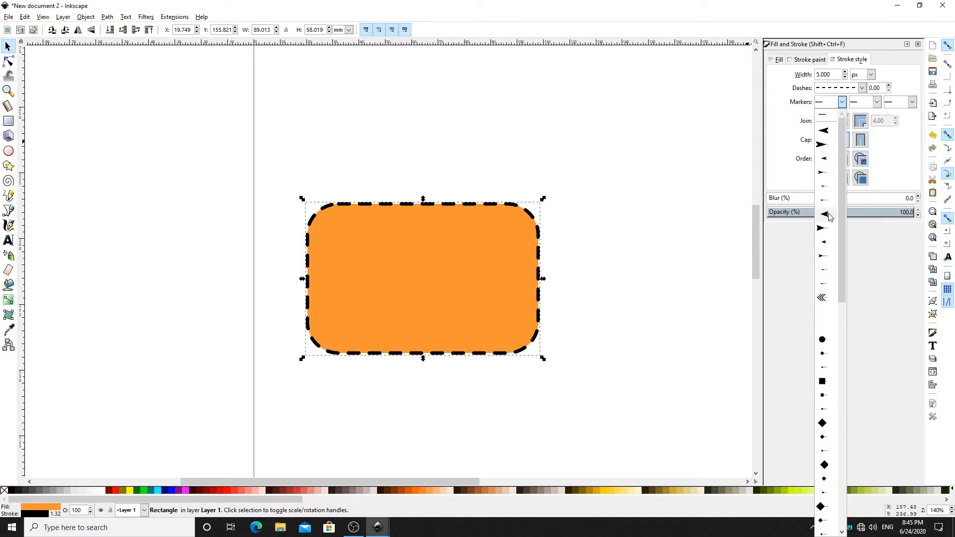
left_click(827, 219)
left_click(864, 110)
left_click(859, 127)
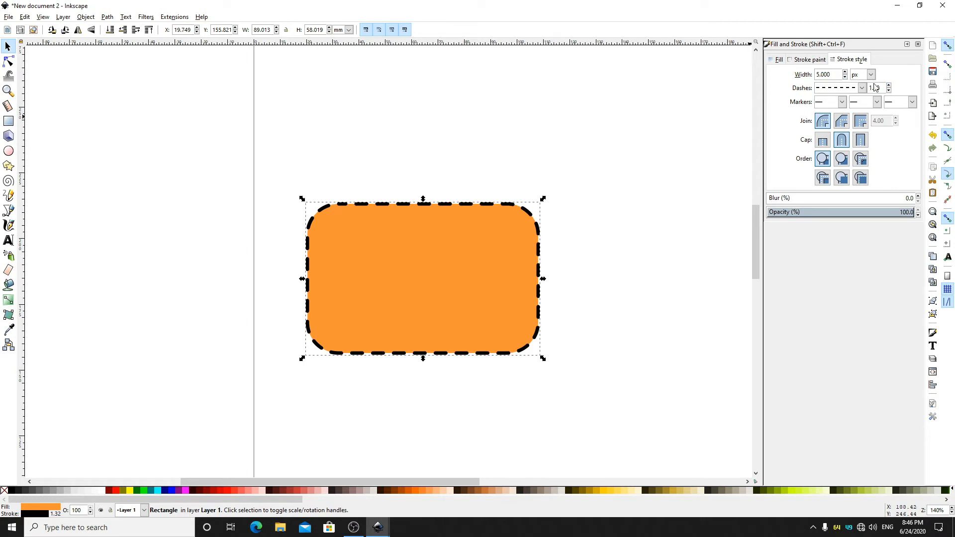
Try a dash pattern offset of 5 on the rectangle's stroke
left_click_drag(884, 88, 851, 87)
type("5")
key("Return")
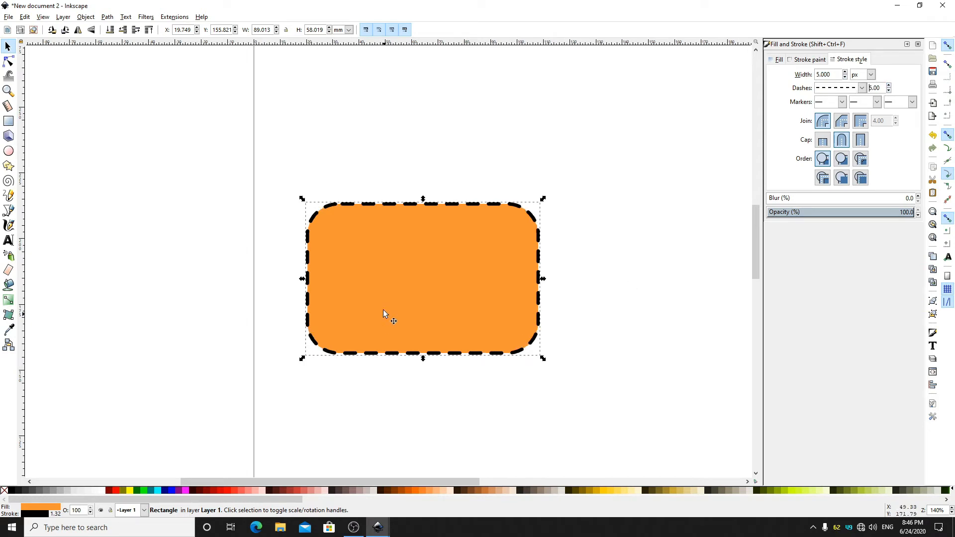
left_click(890, 90)
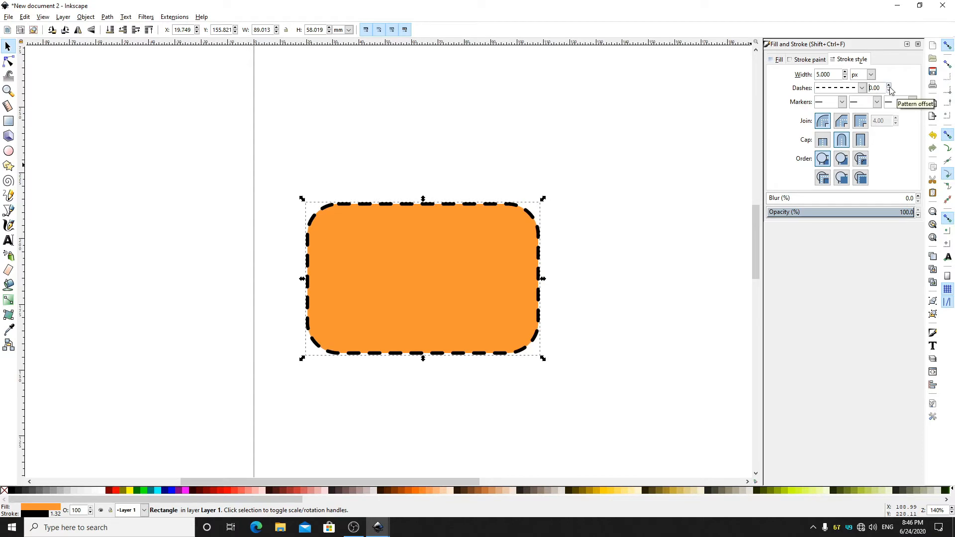
left_click(890, 86)
Set the rectangle's stroke back to a solid line without dashes
left_click(837, 90)
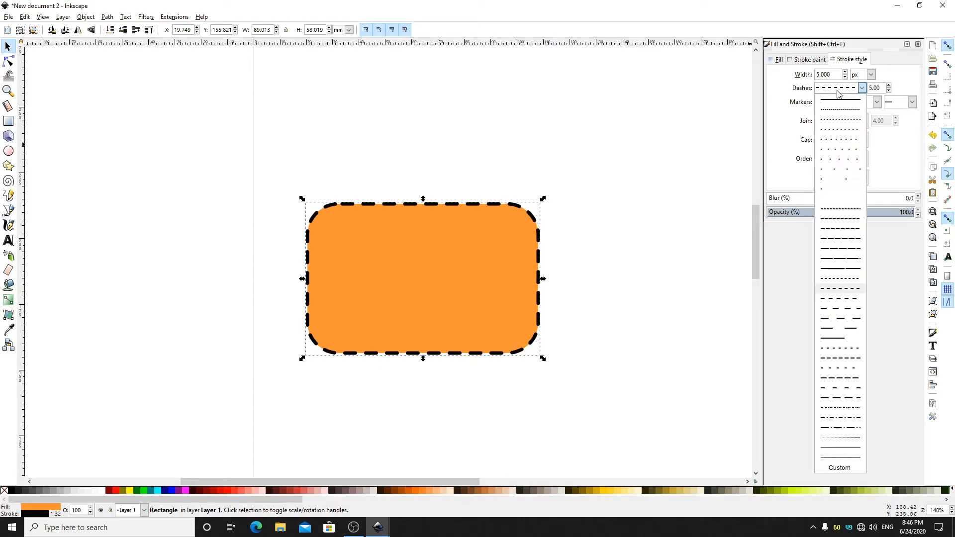
left_click(840, 100)
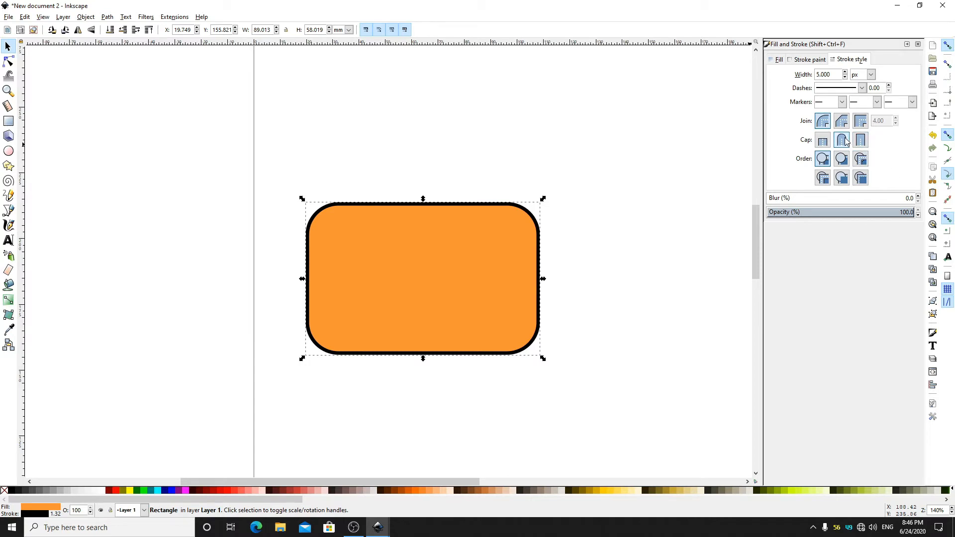
left_click(824, 179)
left_click(779, 60)
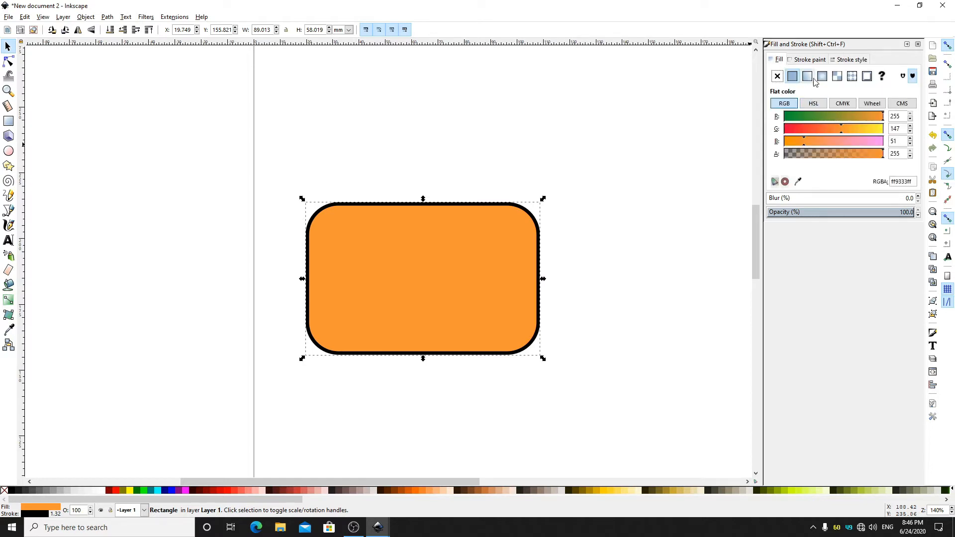
key("Escape")
left_click(395, 233)
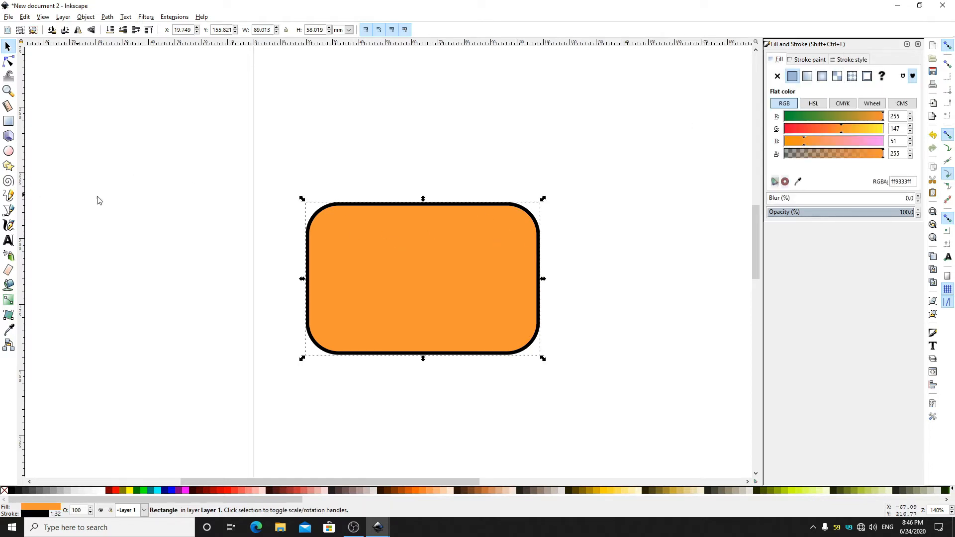
Add the text "PLAY" near the rectangle's upper-left corner
left_click(10, 241)
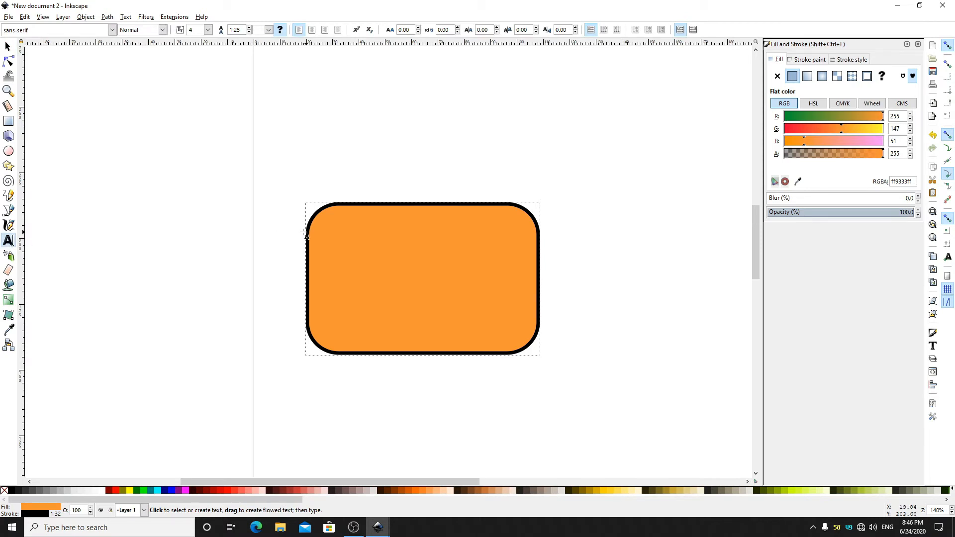
left_click(268, 221)
type("PLAY")
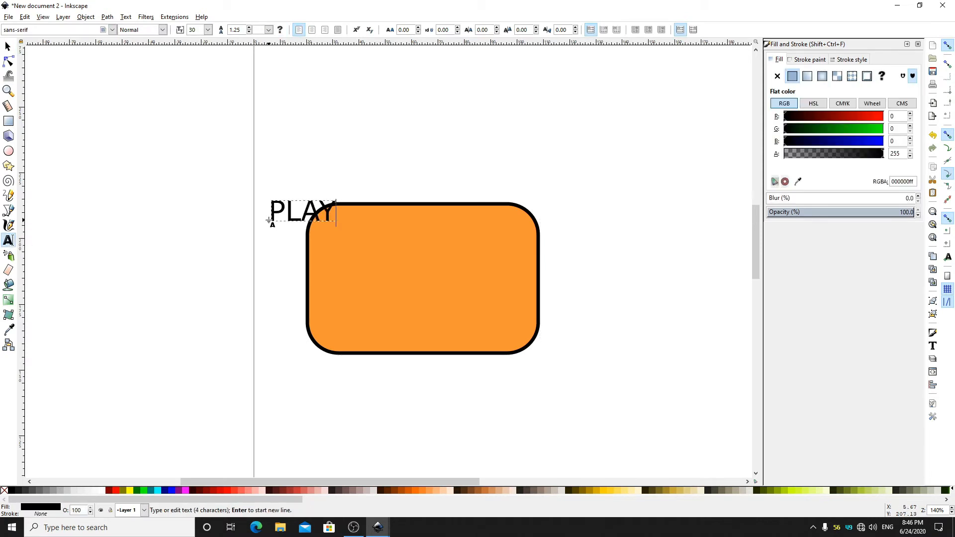
Change the font of the whole PLAY text to Eras Bold ITC
key("ctrl+a")
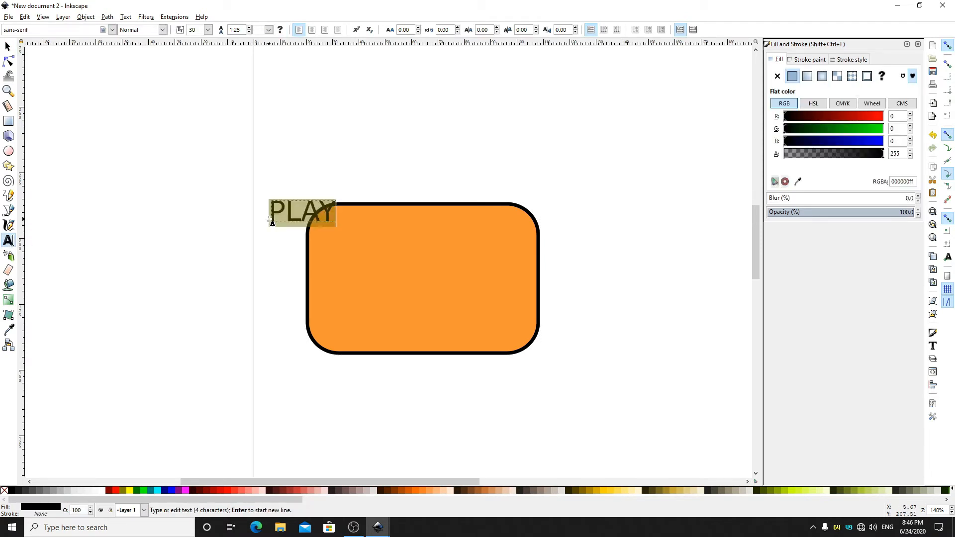
left_click(113, 30)
left_click_drag(112, 418, 112, 178)
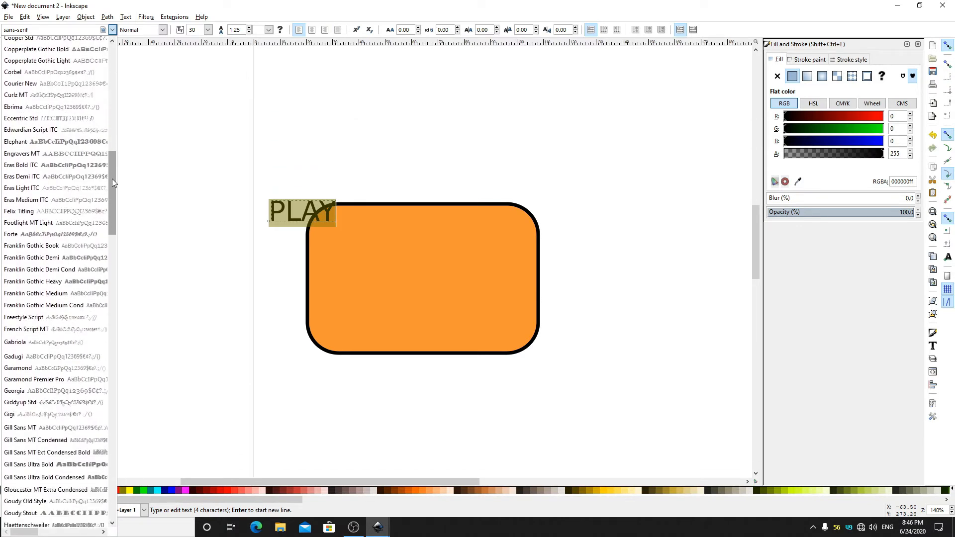
left_click(83, 161)
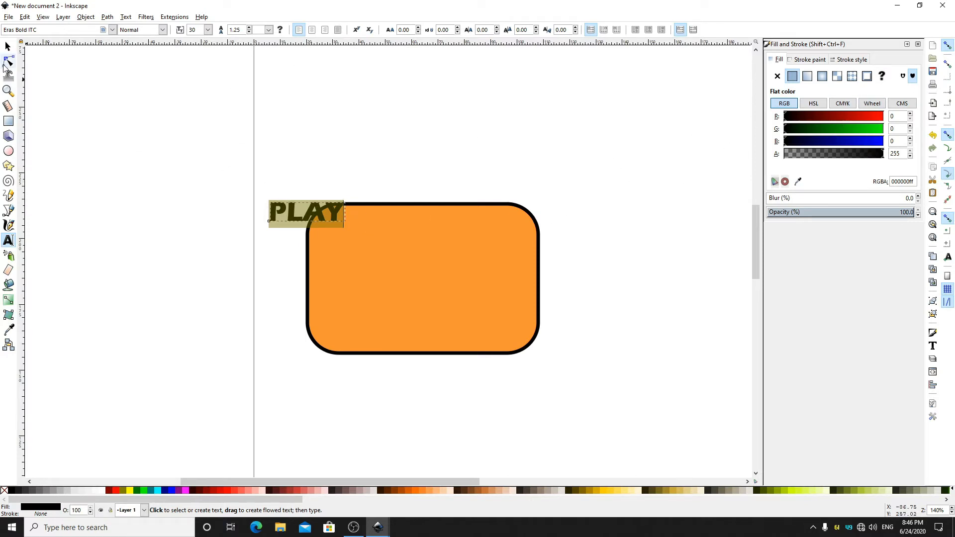
Set the PLAY text's font size to 72 and move the text to the middle of the rectangle
left_click(208, 30)
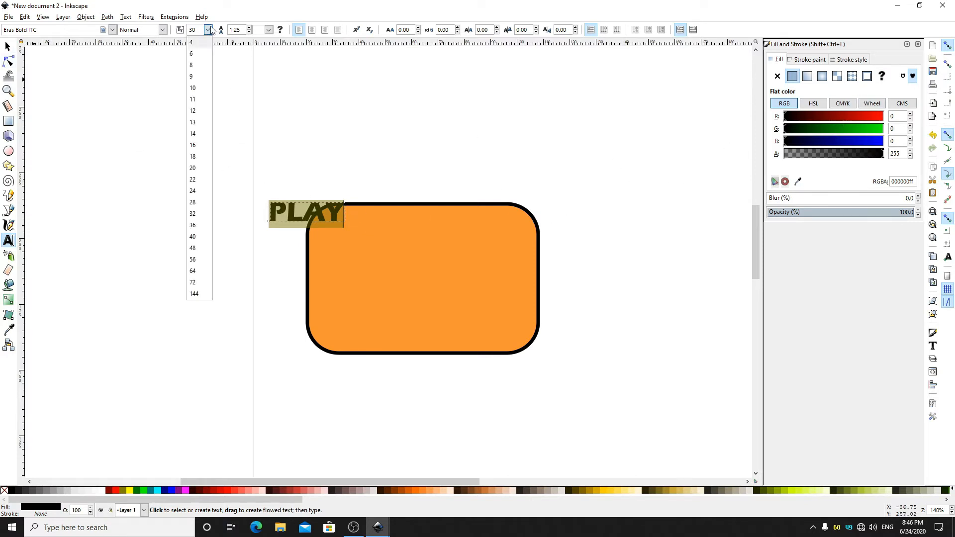
left_click(194, 294)
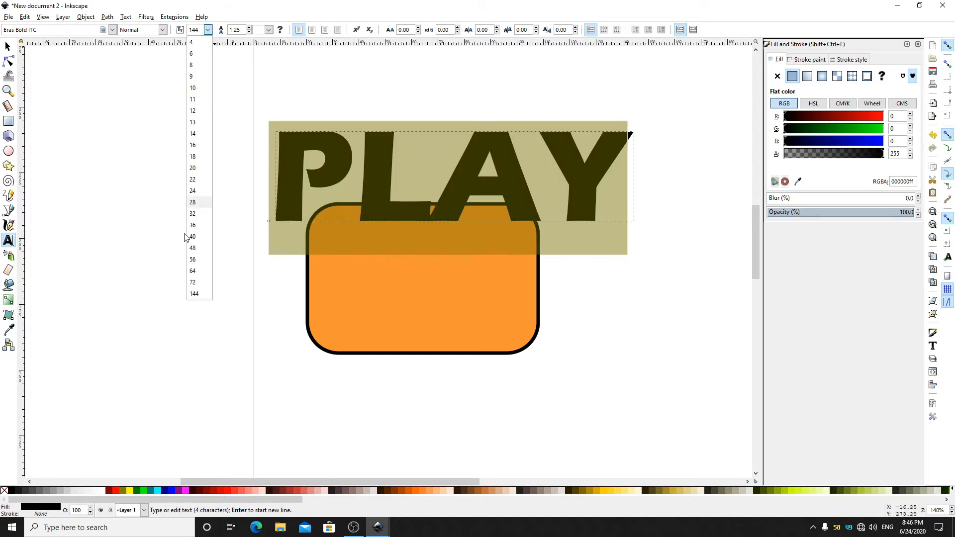
left_click(198, 282)
left_click(7, 46)
left_click_drag(304, 195, 368, 270)
Flatten the rectangle around the text to about 89 × 34 mm and reduce the horizontal rounding of its corners
left_click(421, 212)
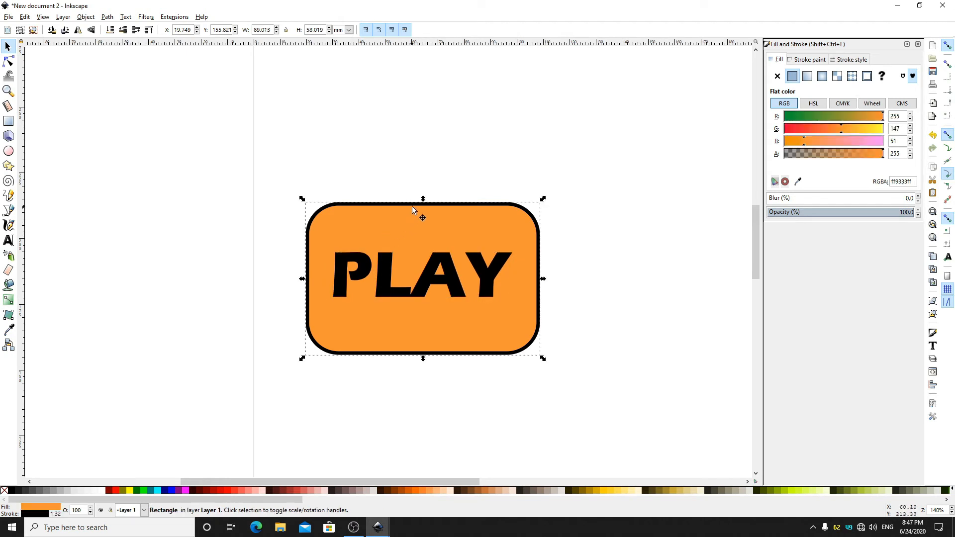
left_click_drag(424, 201, 428, 249)
left_click_drag(465, 329, 466, 309)
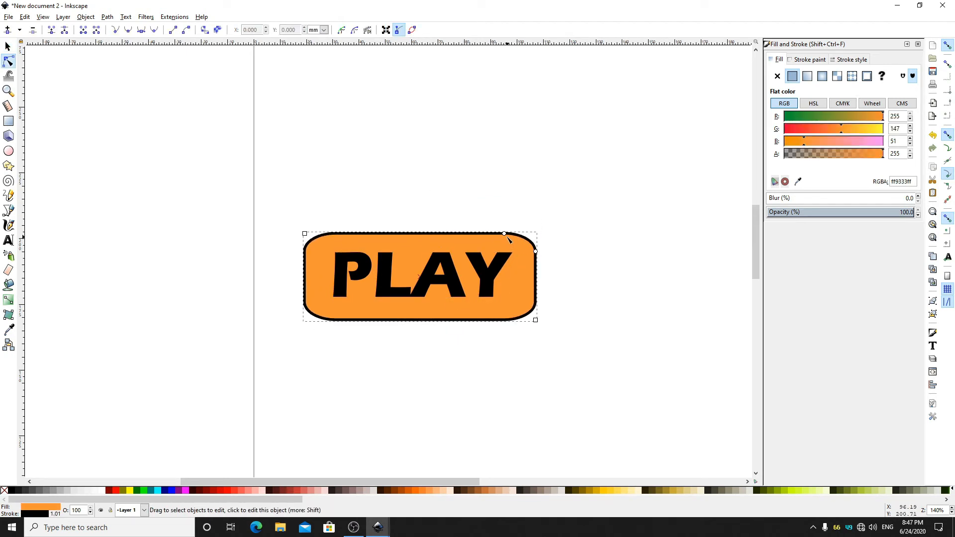
left_click_drag(506, 234, 524, 239)
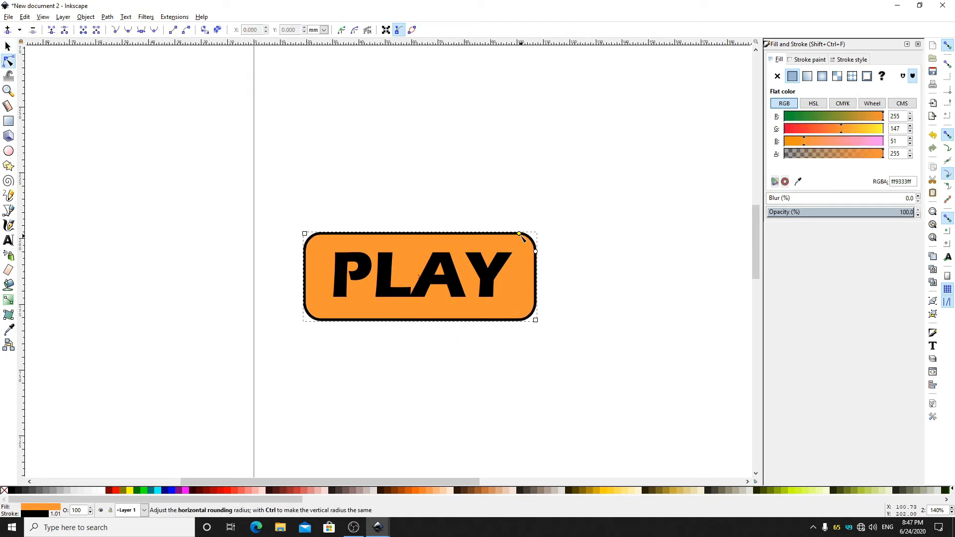
left_click(14, 47)
right_click(382, 155)
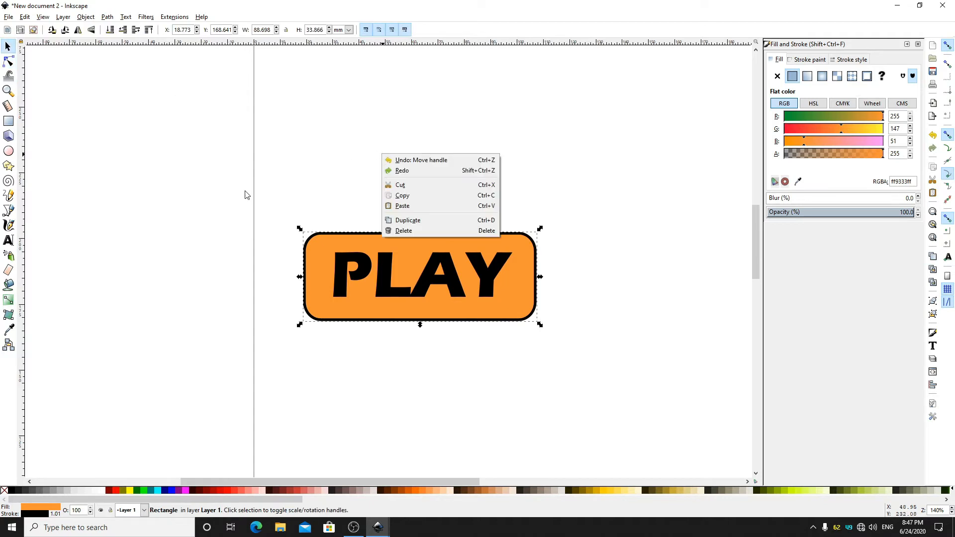
left_click(276, 190)
left_click_drag(276, 191, 626, 393)
Change the rectangle's fill to light green with RGB values 133, 252, 158
left_click(512, 240)
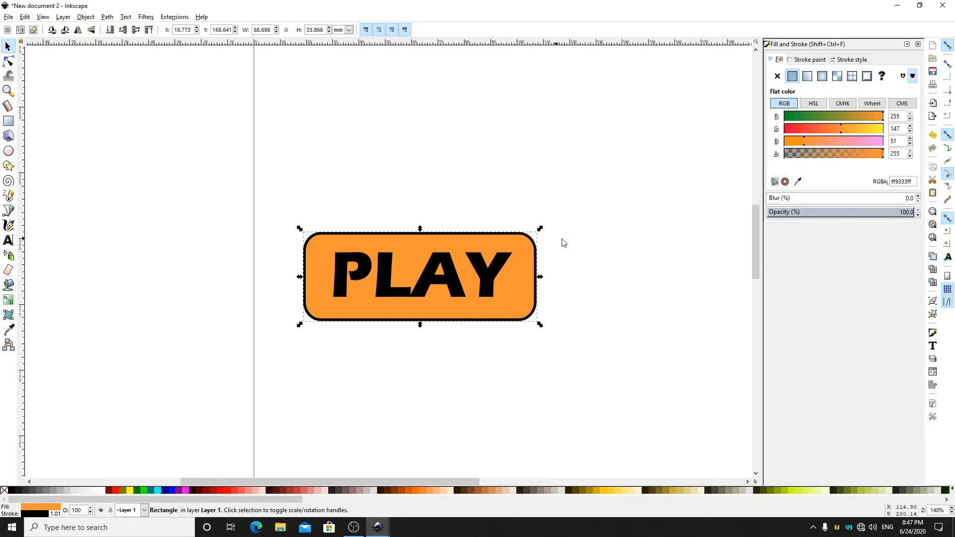
mouse_move(820, 115)
left_mouse_down()
mouse_move(802, 118)
mouse_move(876, 118)
mouse_move(838, 118)
left_mouse_up()
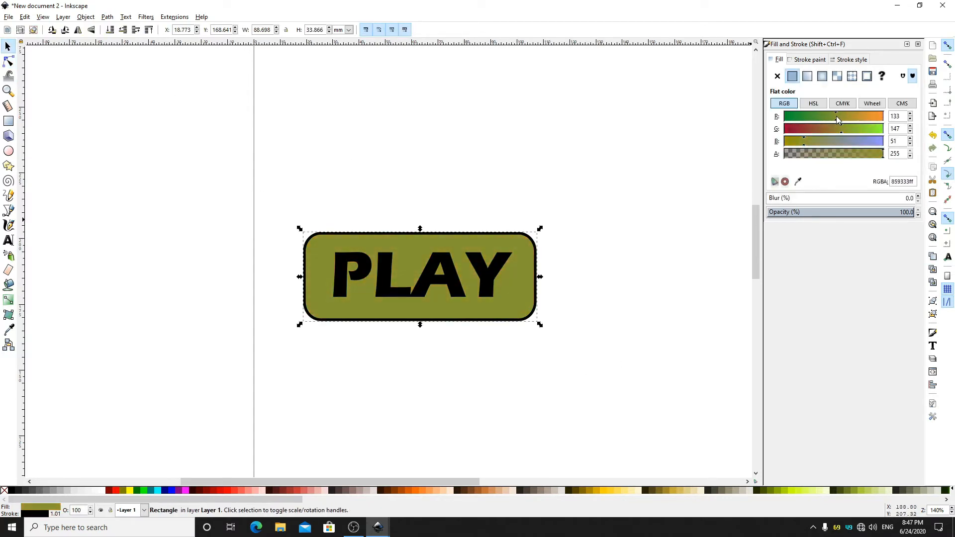
left_click(856, 142)
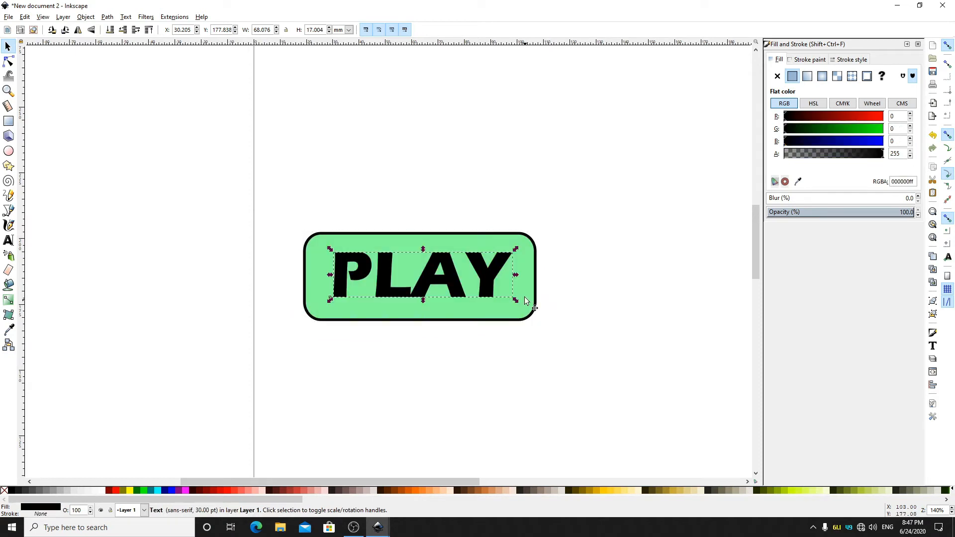
Remove the black stroke from the green rectangle
left_click(526, 299)
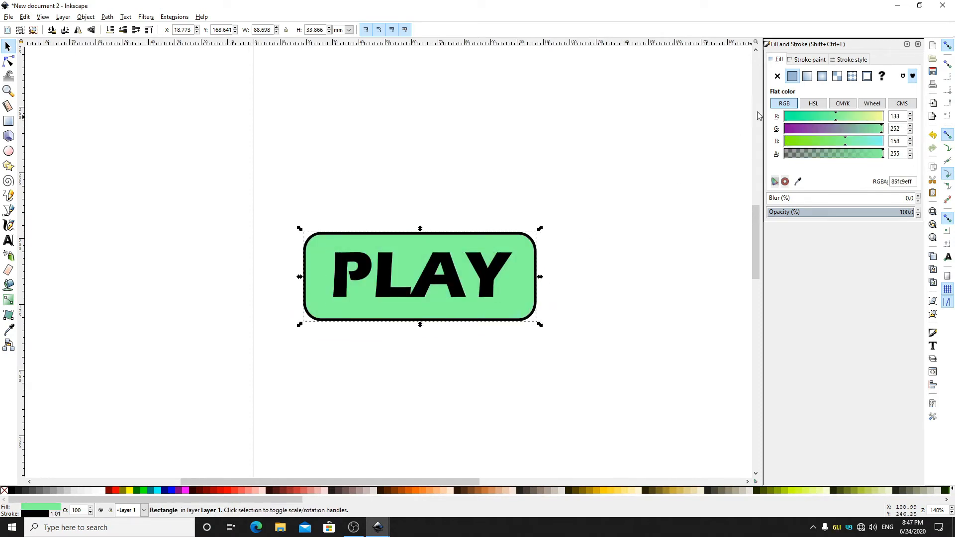
left_click(809, 59)
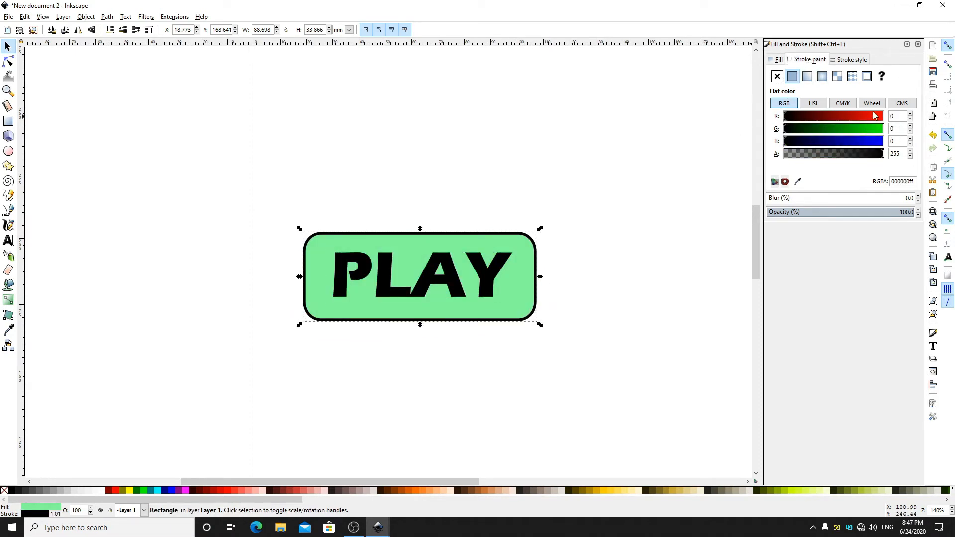
key("Tab")
Fill the PLAY text with white and give it a flat cyan outline with RGB values 0, 255, 255
left_click(782, 60)
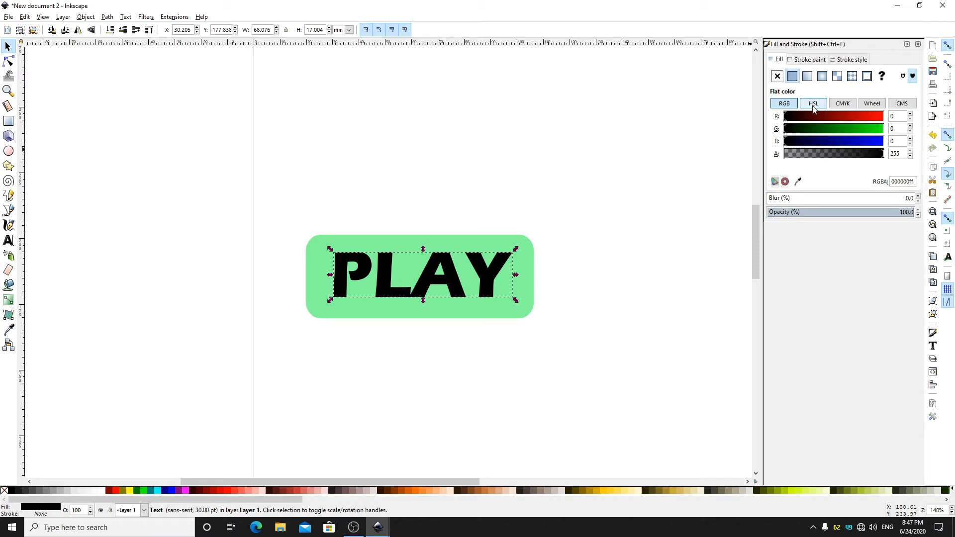
left_click_drag(826, 115, 885, 140)
left_click(809, 59)
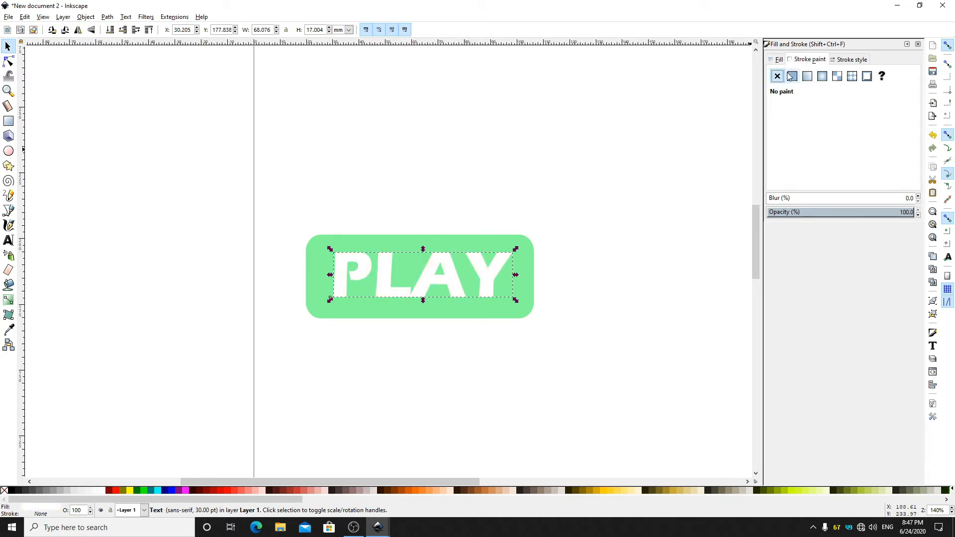
left_click(792, 75)
left_click_drag(832, 116, 722, 119)
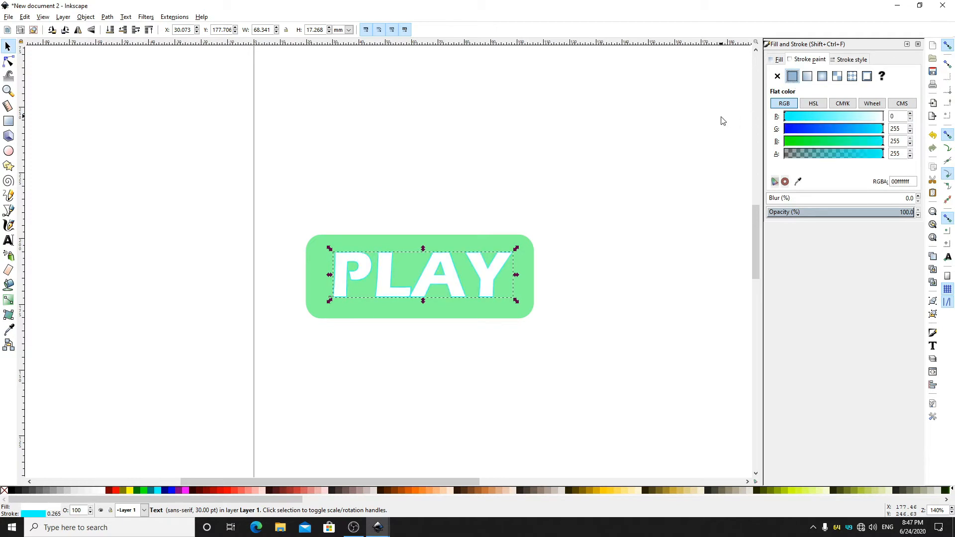
left_click(399, 196)
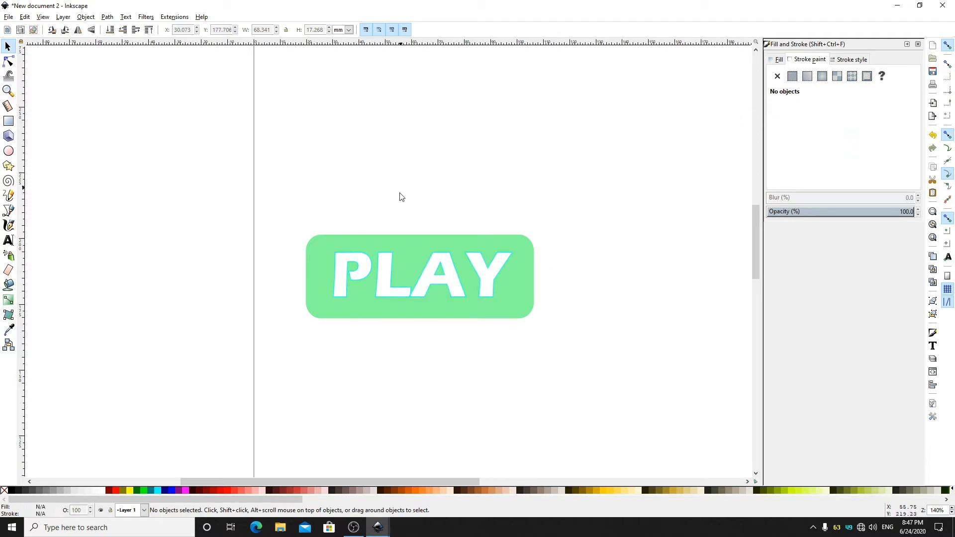
Set the PLAY text's stroke width to 5 px and deselect the text
left_click(358, 268)
left_click(850, 59)
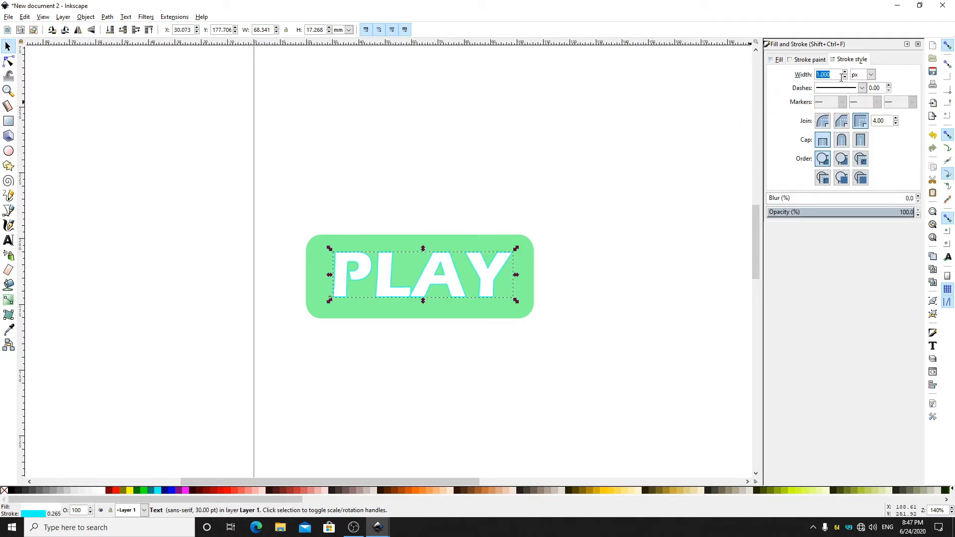
key("Return")
left_click(616, 221)
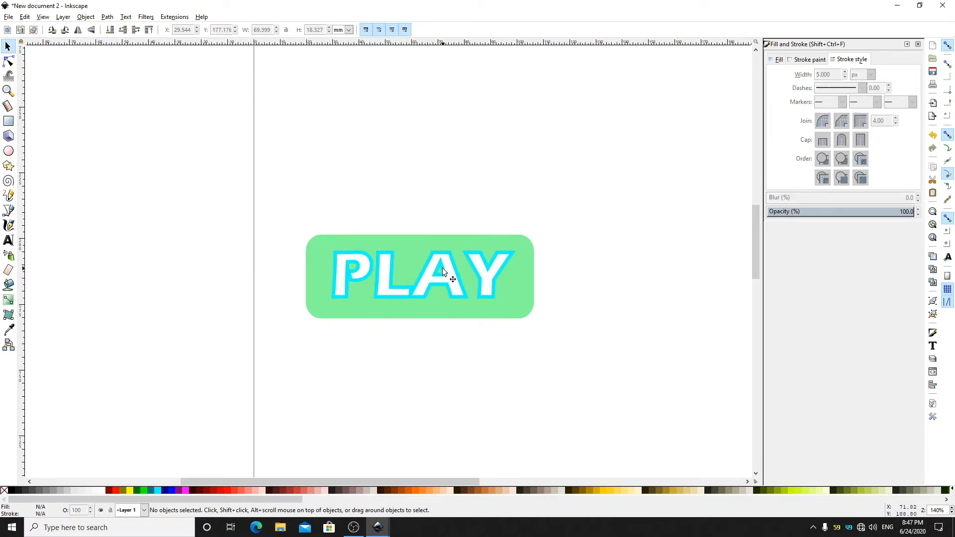
Give the green rectangle a cyan outline by sampling the colour of the PLAY text's stroke
left_click(516, 277)
left_click(809, 59)
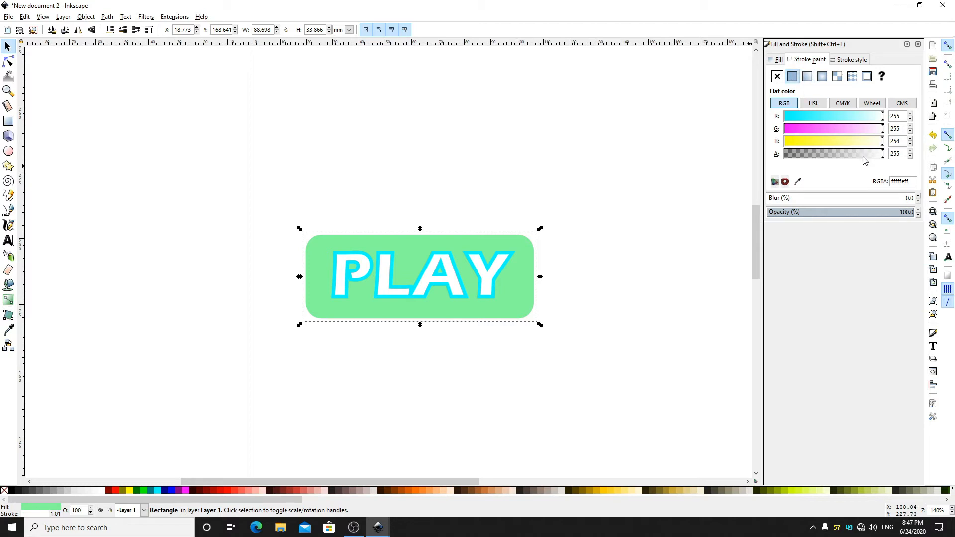
left_click(798, 181)
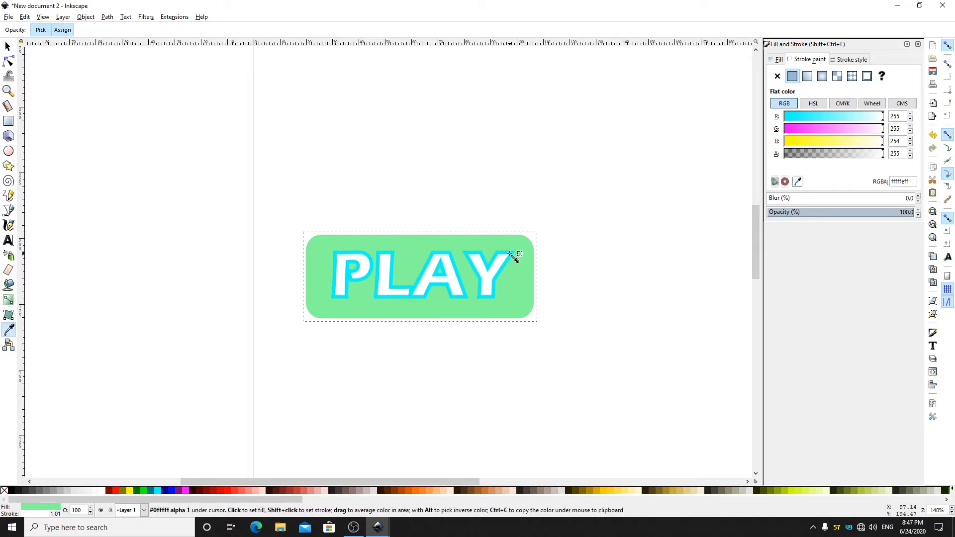
left_click(512, 257, "shift")
key("s")
left_click_drag(282, 184, 605, 357)
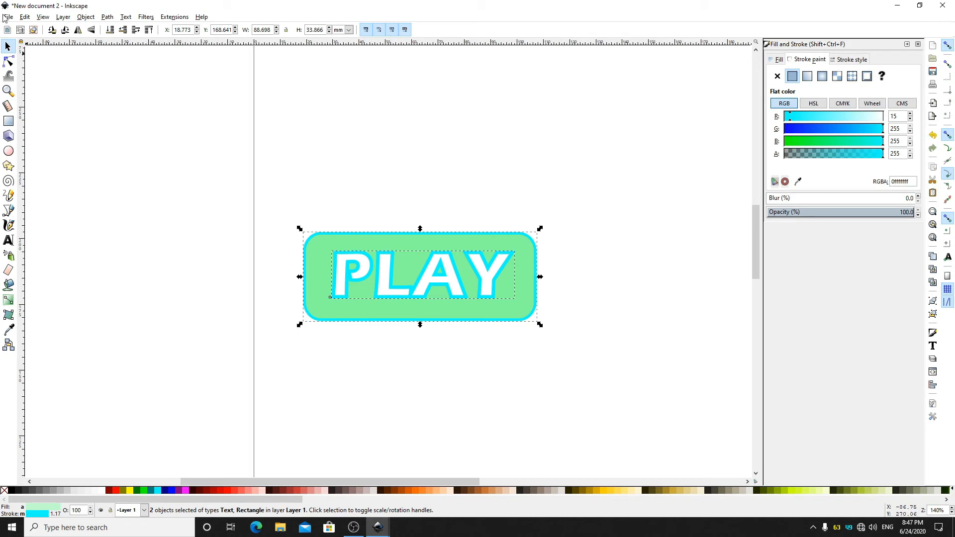
left_click(269, 171)
left_click_drag(269, 170, 589, 391)
left_click(605, 244)
left_click_drag(605, 243, 506, 294)
Draw a 3-turn spiral about 21 mm across above the PLAY button and remove it again
left_click(9, 181)
mouse_move(376, 98)
left_mouse_down()
mouse_move(473, 184)
mouse_move(264, 80)
mouse_move(404, 83)
left_mouse_up()
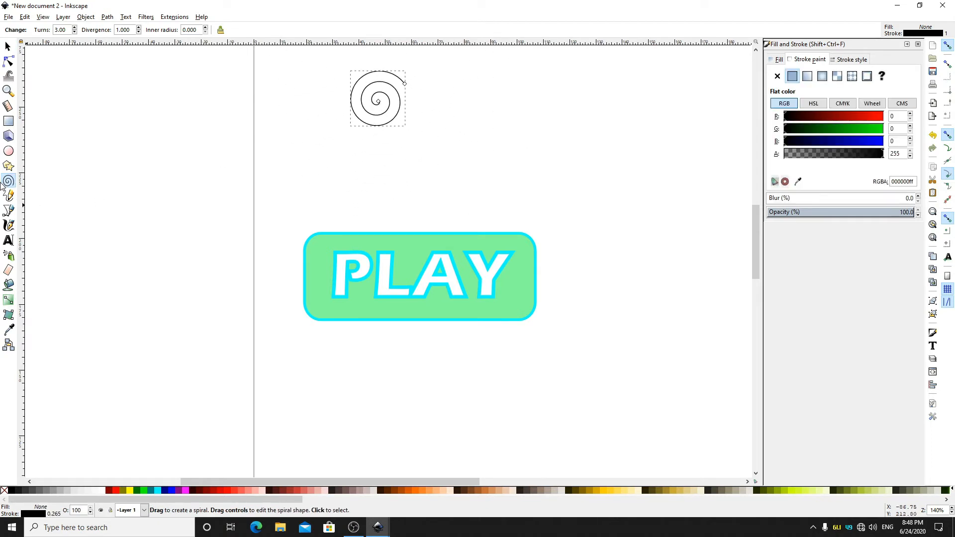
left_click(8, 47)
left_click(287, 181)
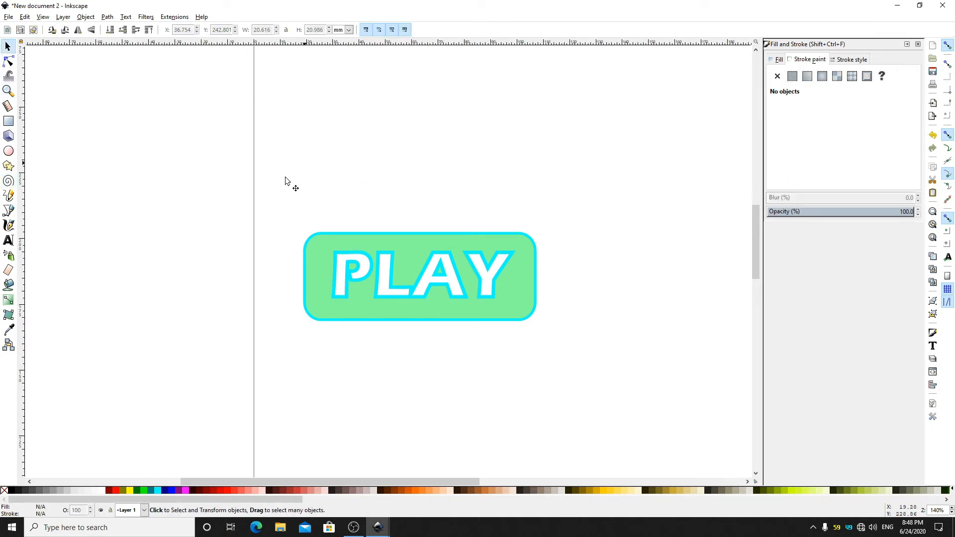
Try the eraser with a width of 10 across the button's upper edge above the letters P and L, and undo the cut
left_click(8, 256)
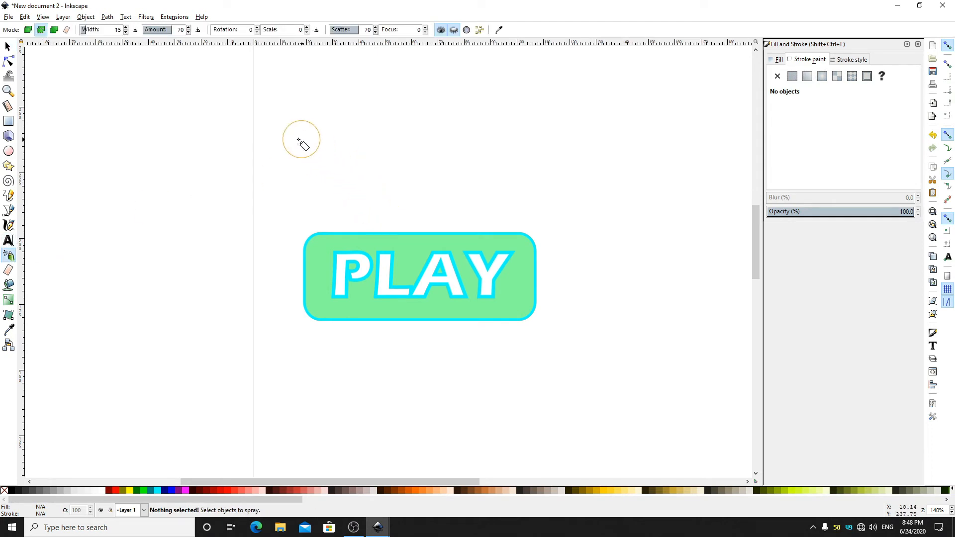
left_click(9, 270)
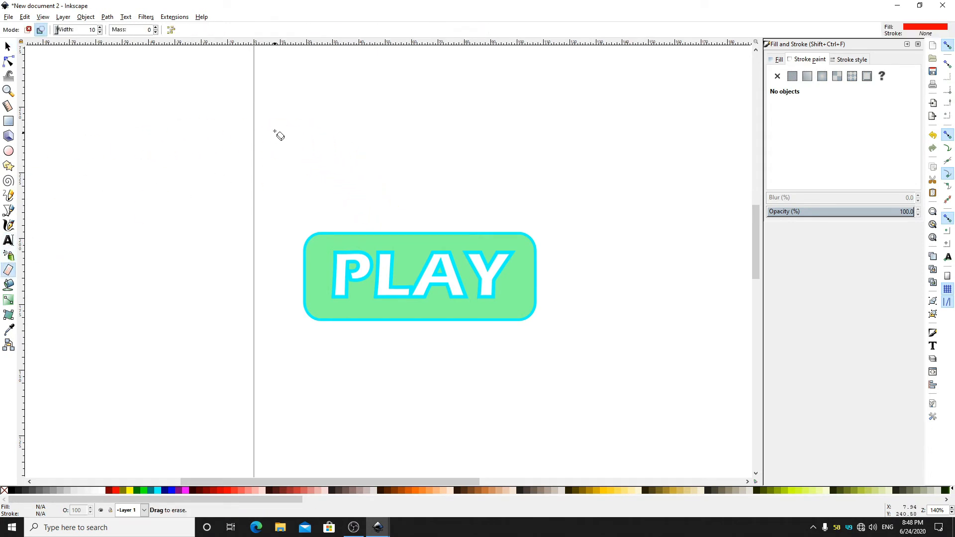
mouse_move(275, 132)
left_mouse_down()
mouse_move(333, 213)
mouse_move(382, 256)
mouse_move(410, 143)
mouse_move(315, 114)
mouse_move(357, 169)
mouse_move(325, 178)
mouse_move(278, 136)
left_mouse_up()
left_click(8, 46)
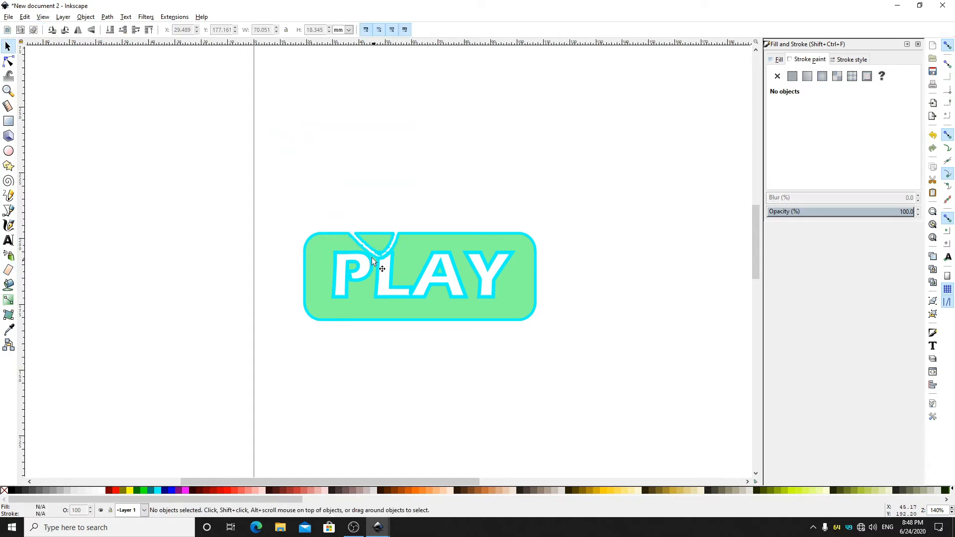
key("ctrl+z")
mouse_move(265, 121)
left_mouse_down()
mouse_move(534, 210)
mouse_move(498, 199)
left_mouse_up()
Try the Paint Bucket with a threshold of 5 on the letter L of the PLAY text, and undo the fill
left_click(8, 284)
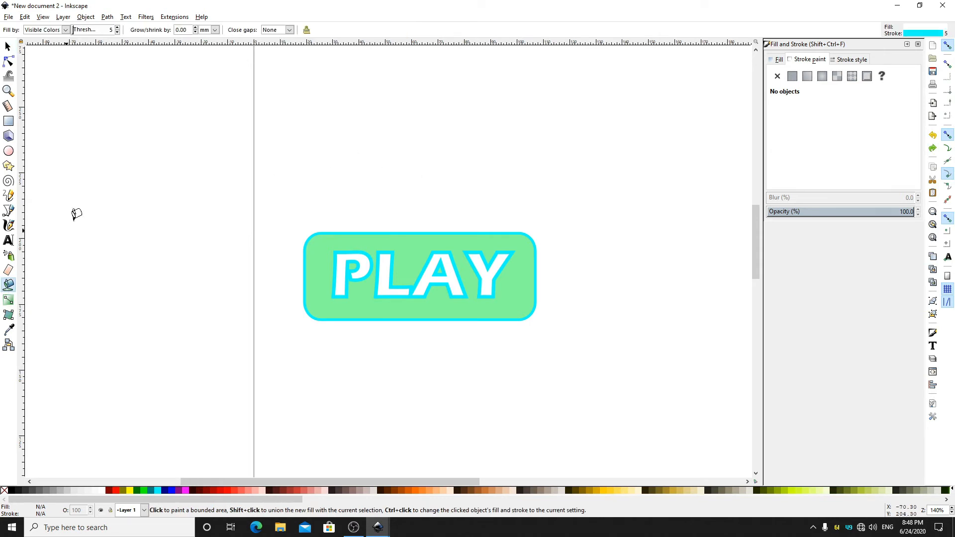
left_click(383, 260)
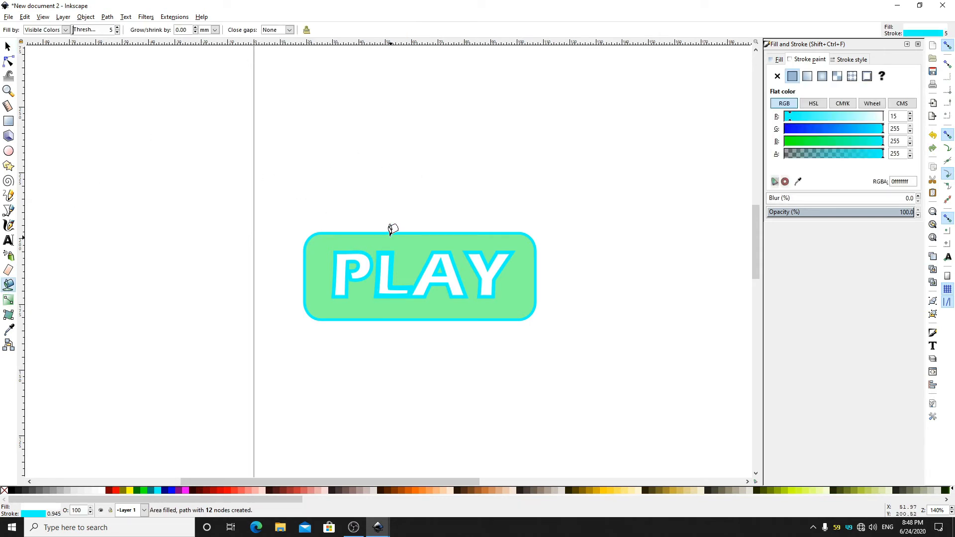
key("Escape")
Try to create a mesh gradient beside the PLAY button, and redo the deletion of the spiral
left_click(9, 314)
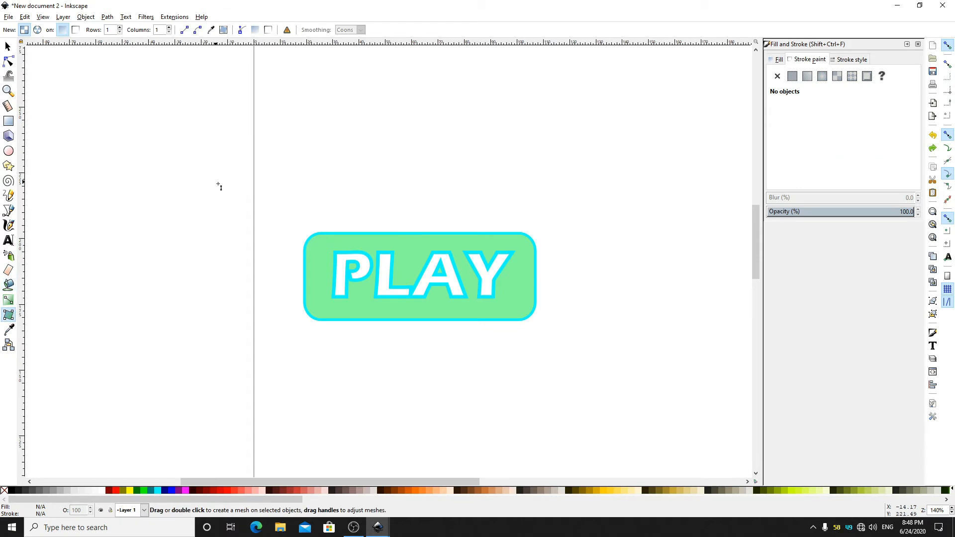
double_click(272, 258)
key("ctrl+z")
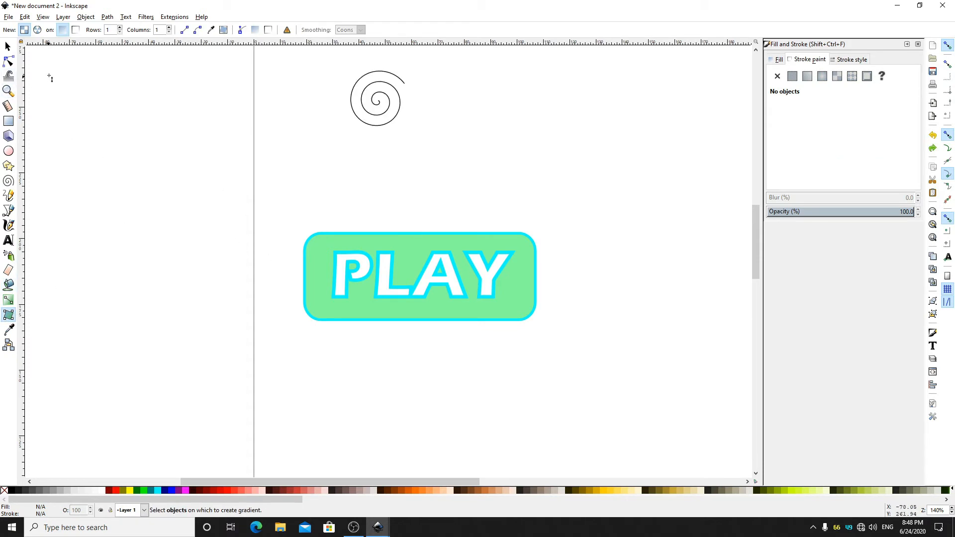
left_click(6, 46)
key("ctrl+shift+z")
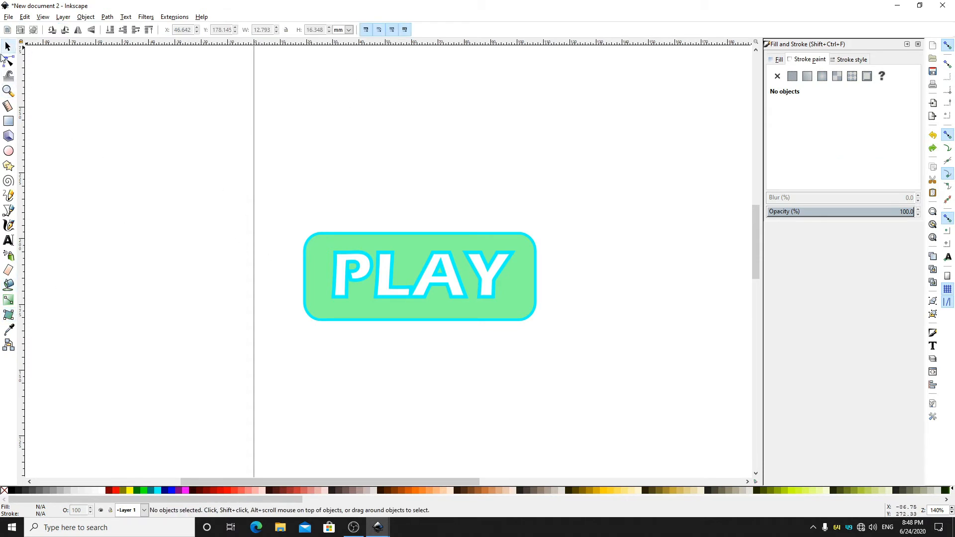
Draw a 3-corner star with a cyan outline above and left of the button, and undo it
left_click(8, 165)
left_click_drag(227, 114, 236, 157)
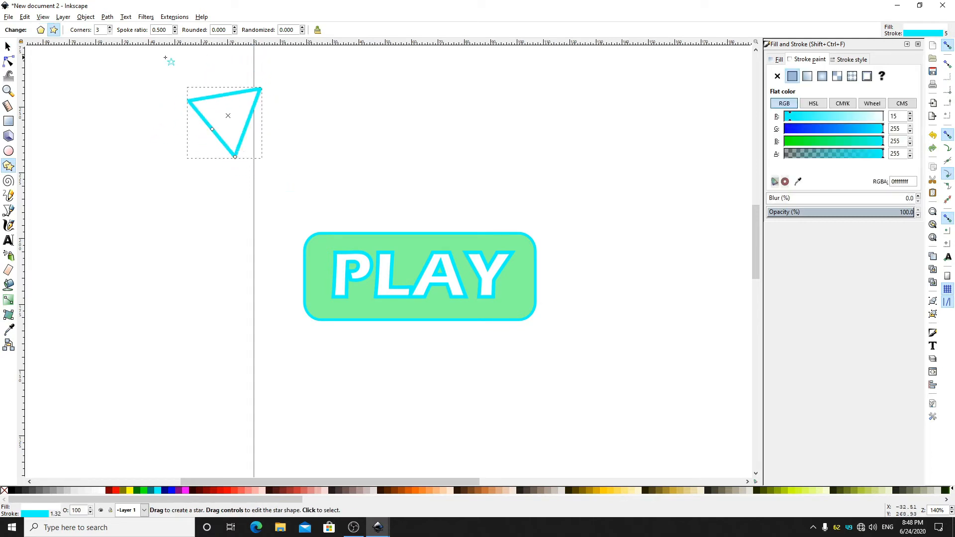
key("ctrl+z")
Draw a 10-corner star above and left of the button and turn it into a regular polygon about 33 mm across
left_click(34, 30)
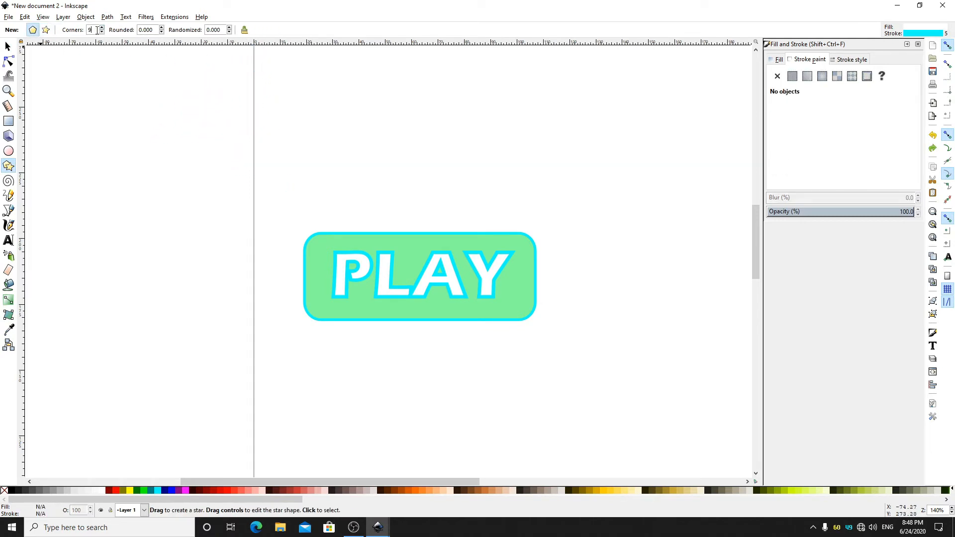
mouse_move(178, 113)
left_mouse_down()
mouse_move(200, 143)
mouse_move(192, 141)
mouse_move(211, 76)
mouse_move(140, 103)
mouse_move(185, 85)
left_mouse_up()
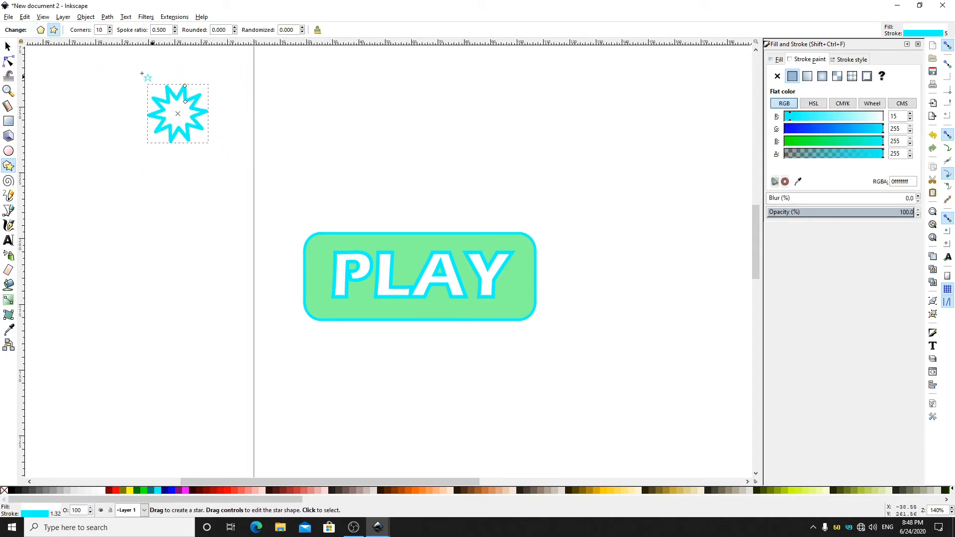
left_click(42, 31)
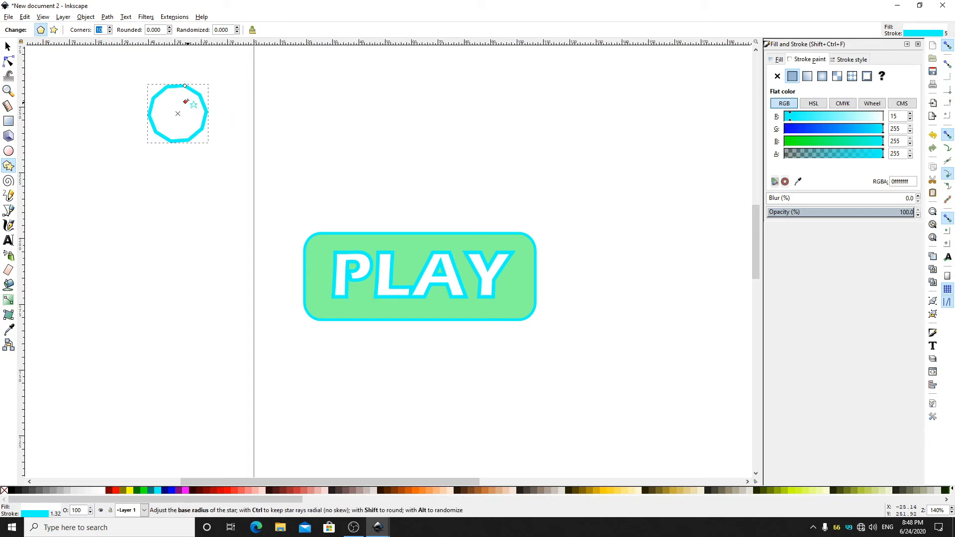
left_click_drag(184, 85, 193, 76)
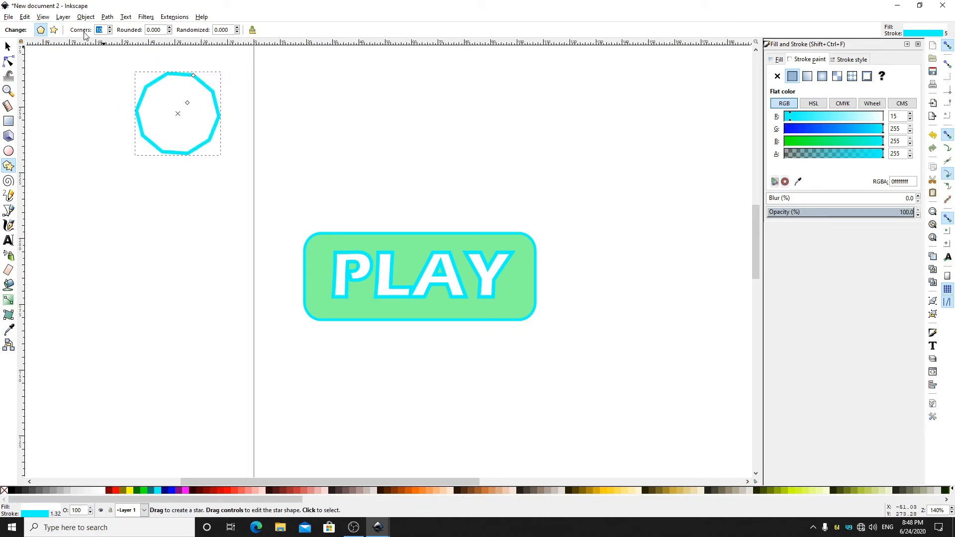
Set the polygon to 100 corners and convert it to a star with a spoke ratio of 0.797
type("100")
key("Return")
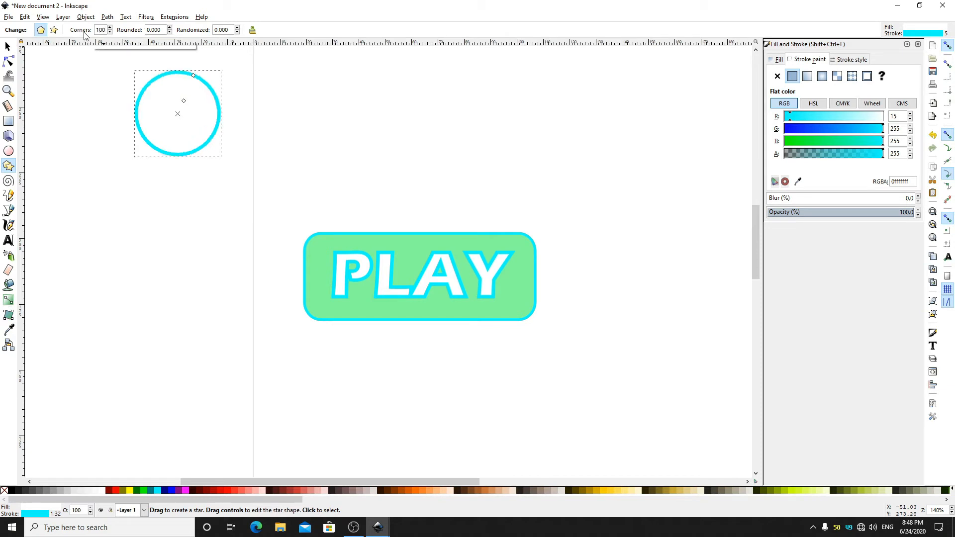
left_click(54, 30)
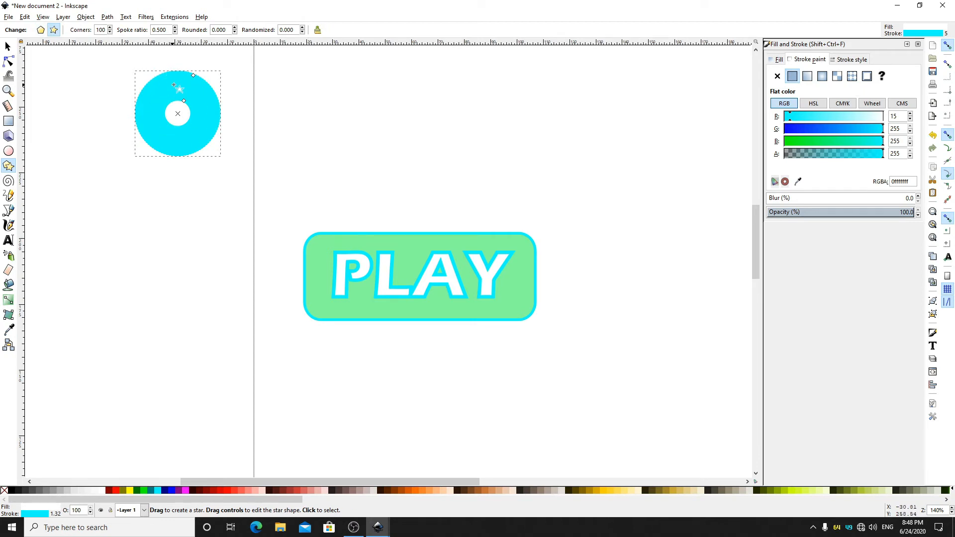
left_click_drag(184, 101, 195, 86)
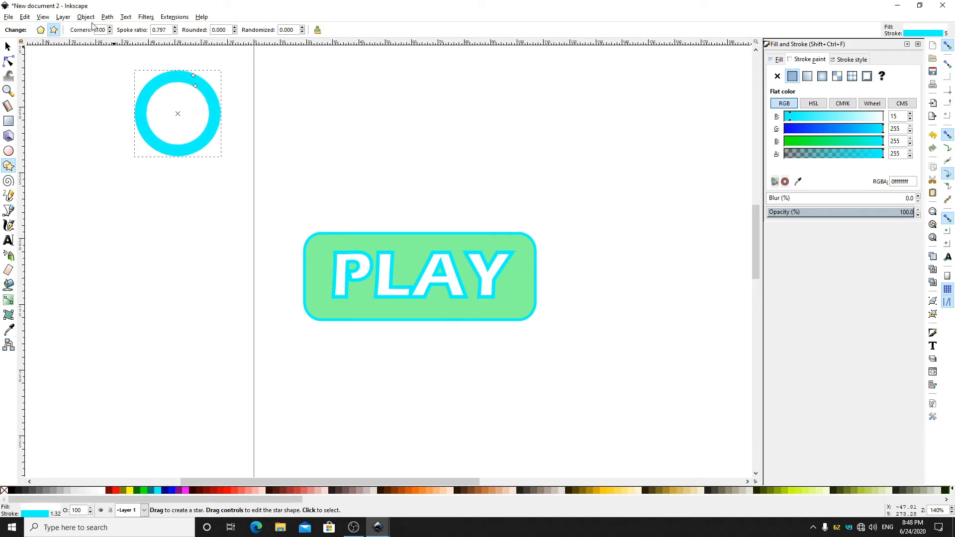
Reduce the star to 3 corners, raise it to 17 corners, and delete the star
left_click(109, 32)
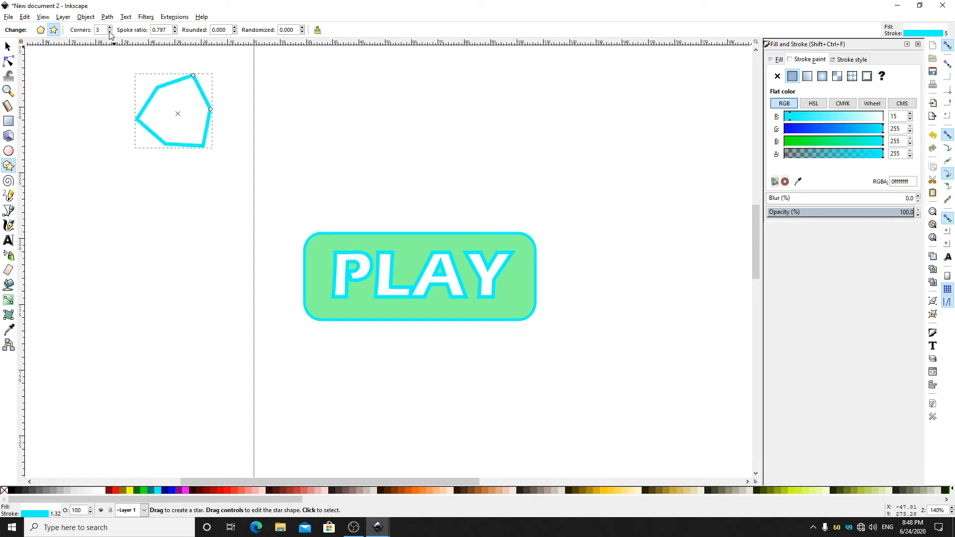
left_click(110, 28)
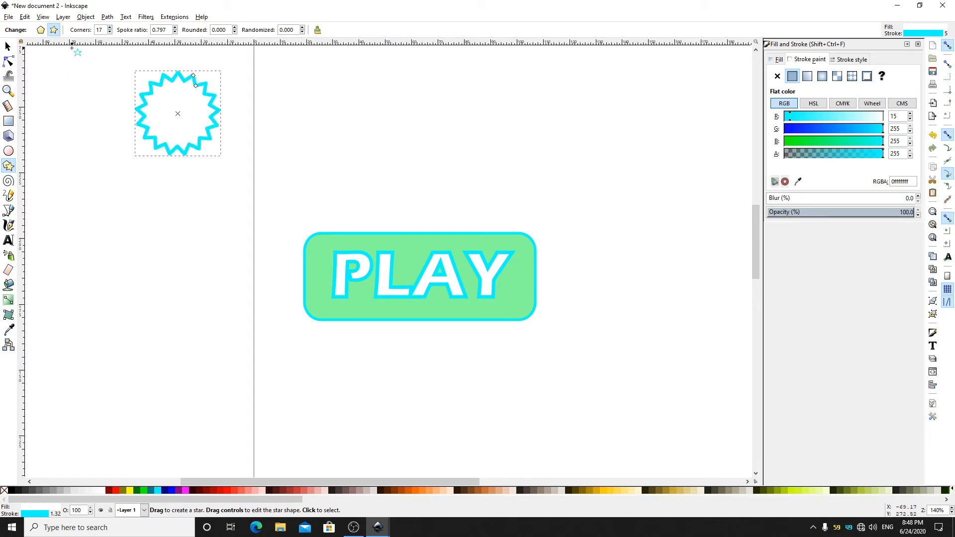
left_click(41, 30)
left_click(54, 29)
key("s")
key("Delete")
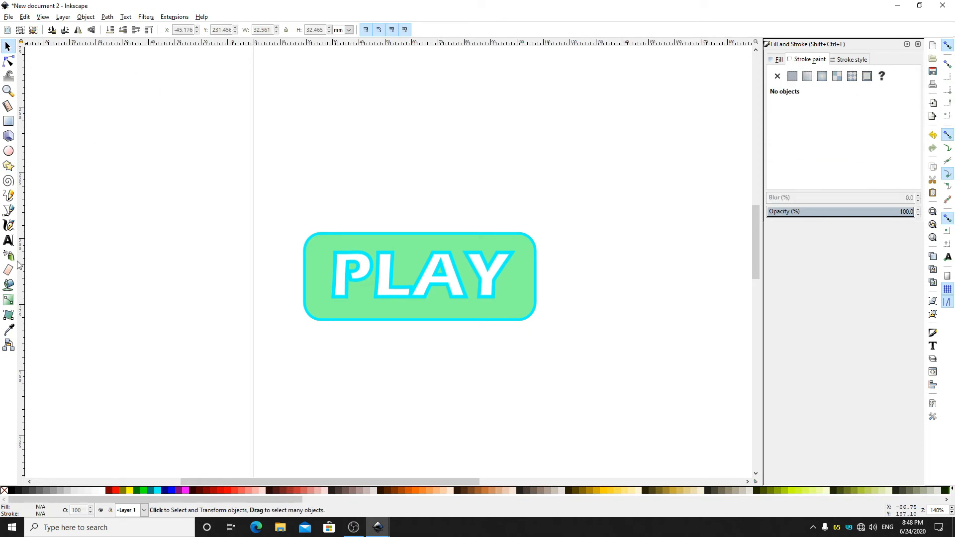
left_click(8, 330)
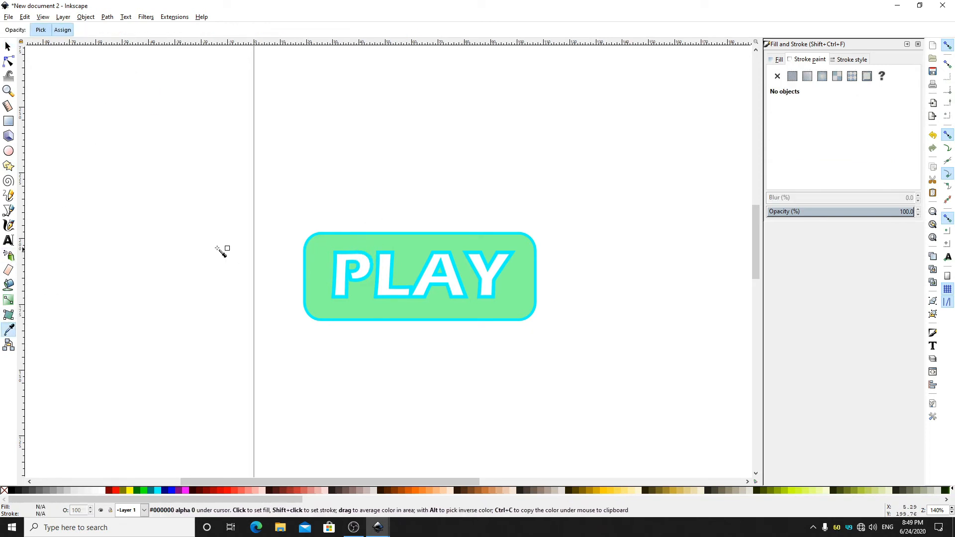
left_click(8, 47)
left_click(8, 76)
Reshape the rounded corners of the green rectangle with the Node tool by widening both corner radii, and undo the changes
left_click(9, 63)
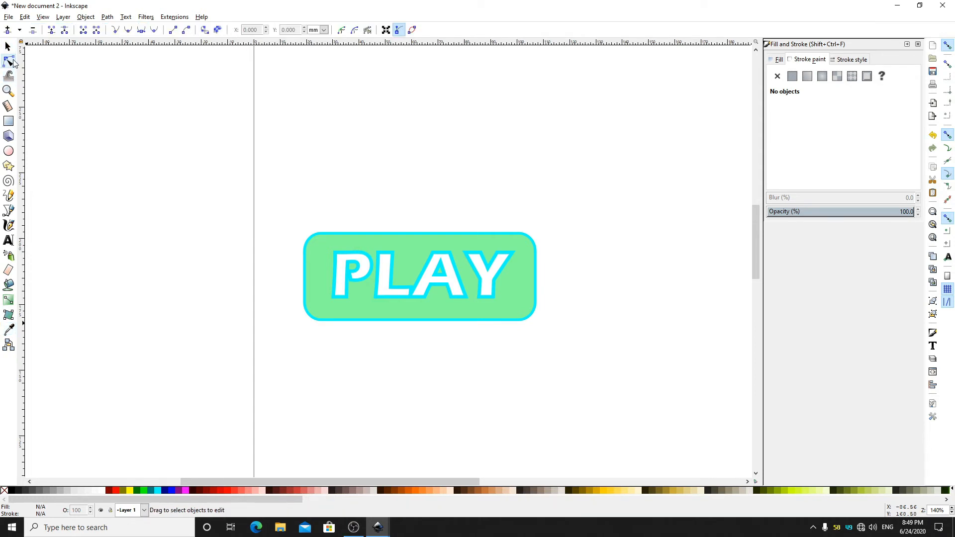
left_click(324, 245)
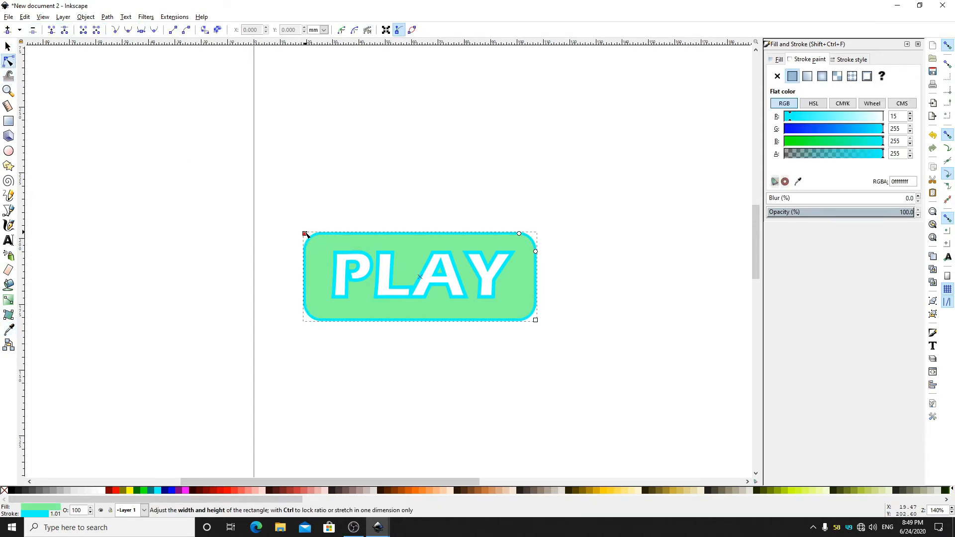
left_click_drag(517, 238, 461, 239)
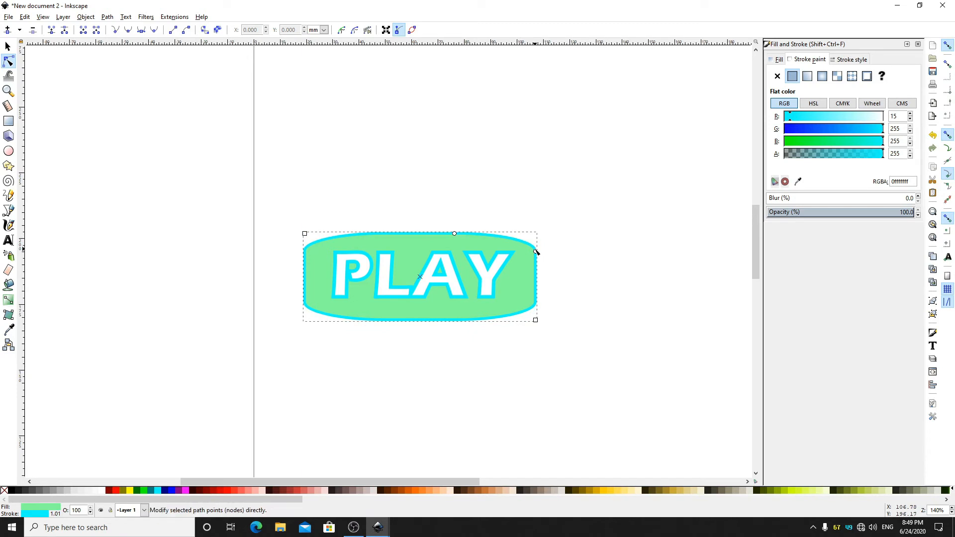
left_click_drag(537, 251, 540, 275)
key("ctrl+z")
key("ctrl+z")
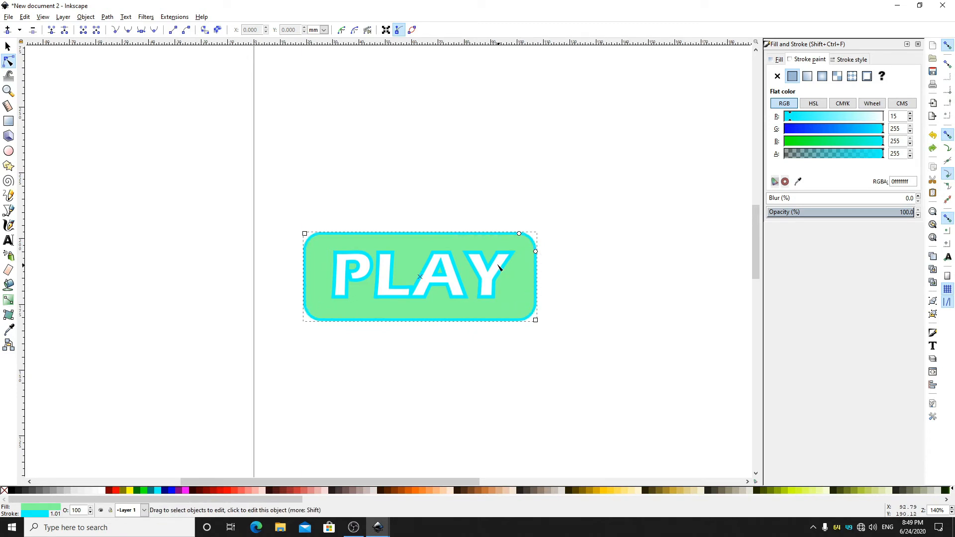
left_click(498, 268)
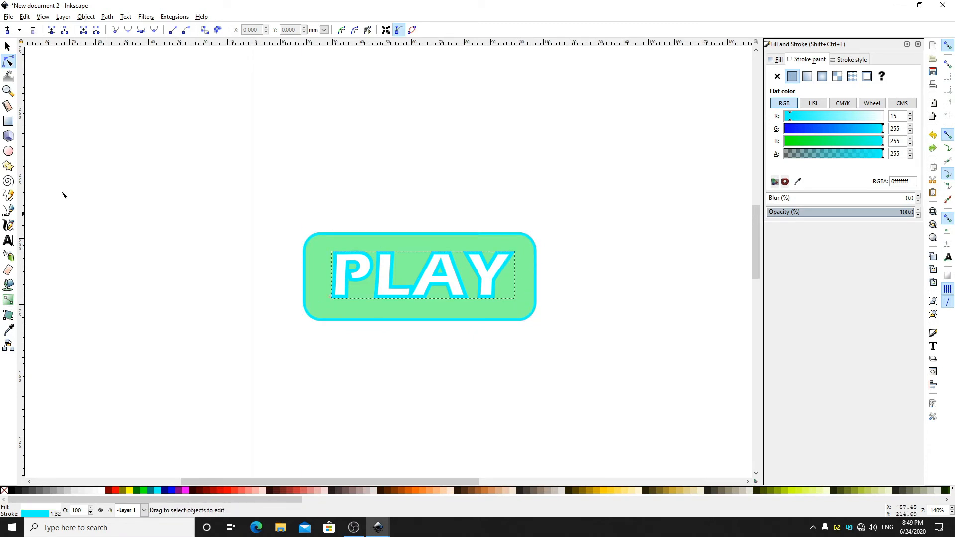
Draw a cyan ellipse about 56 mm wide and 34 mm high above and left of the PLAY button
left_click(8, 47)
left_click(8, 151)
mouse_move(185, 126)
left_mouse_down()
mouse_move(291, 239)
mouse_move(333, 215)
left_mouse_up()
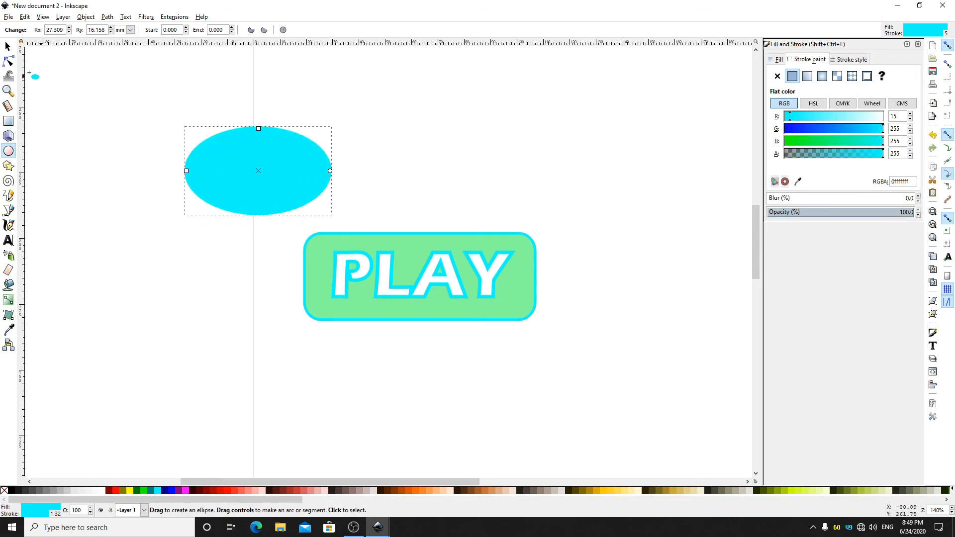
left_click(8, 46)
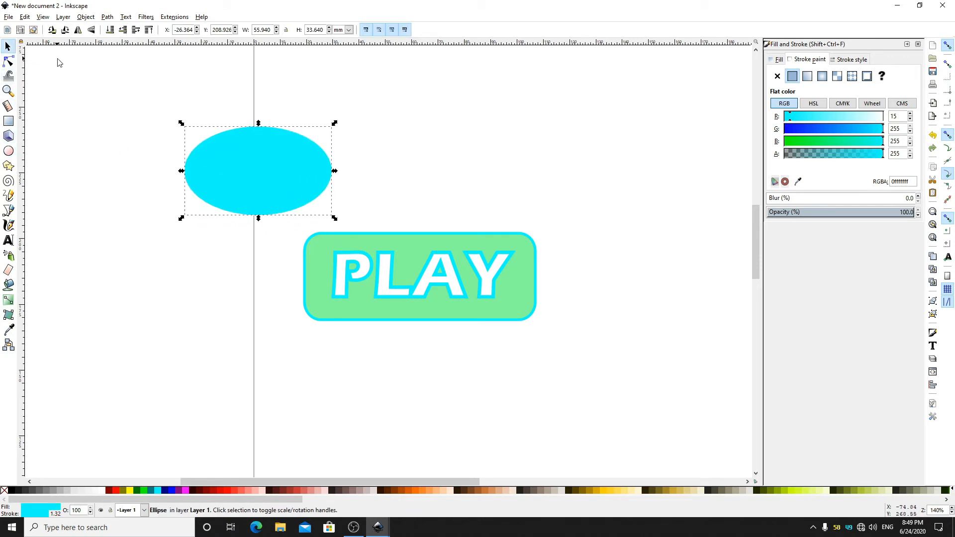
Cut an open wedge out of the ellipse's right side by moving its arc start and end points with the Node tool
key("n")
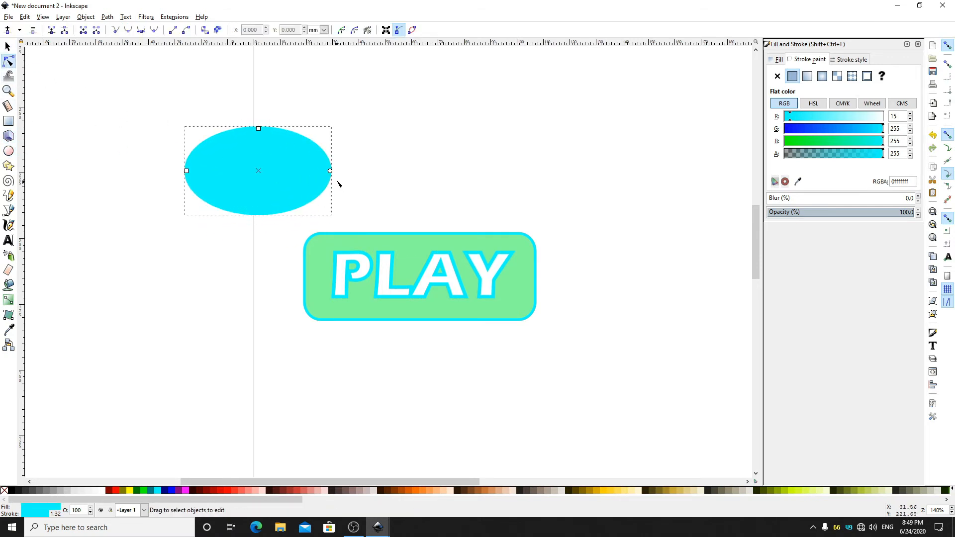
left_click_drag(330, 170, 288, 133)
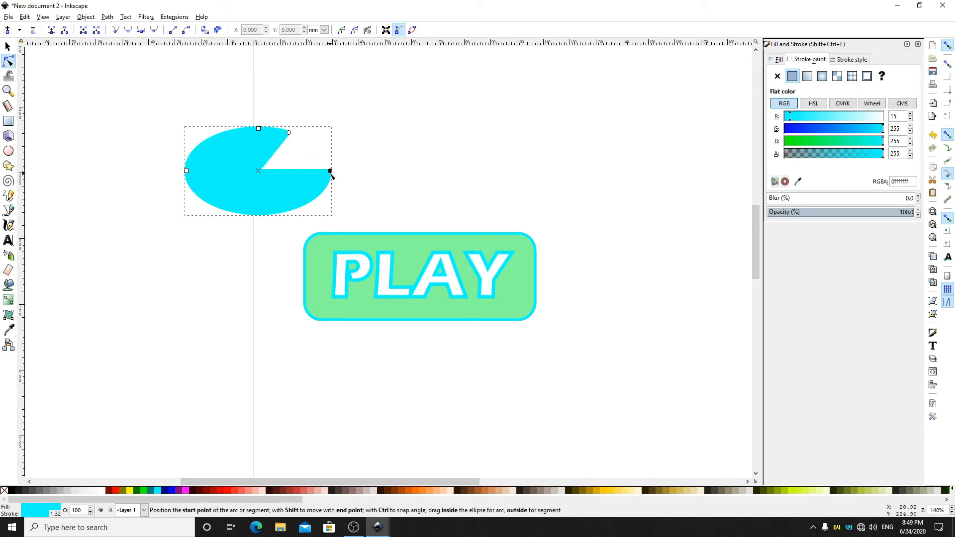
left_click_drag(330, 171, 298, 206)
left_click(6, 48)
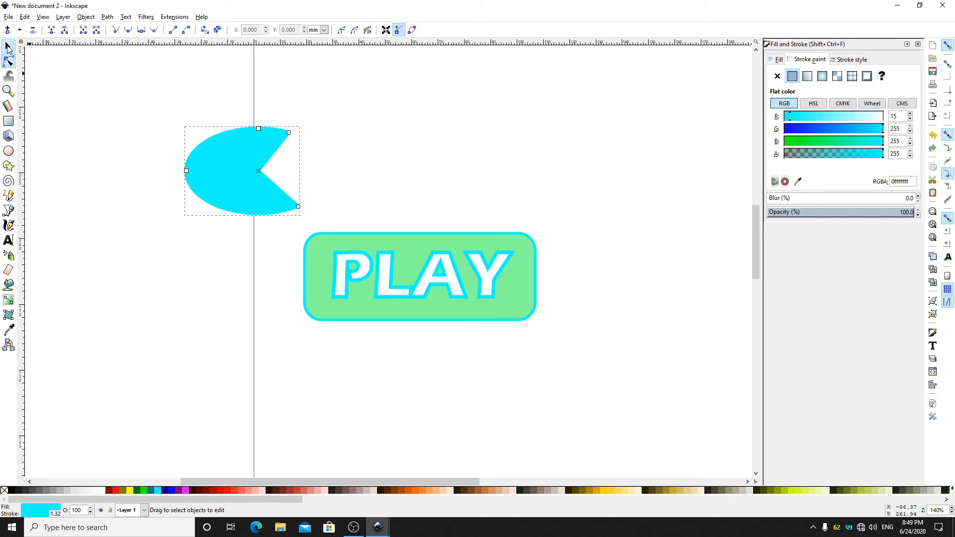
Delete the cut-out ellipse and shift the green rectangle slightly left behind the PLAY text
key("Delete")
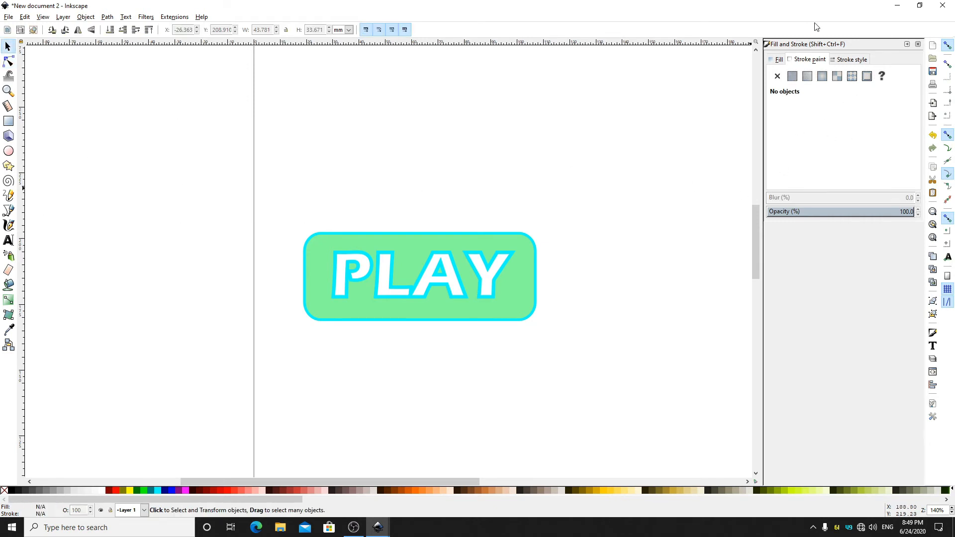
left_click(412, 235)
left_click_drag(275, 177, 612, 409)
left_click(588, 302)
left_click_drag(254, 206, 598, 397)
left_click(604, 348)
Save the document to the Desktop as an Inkscape SVG named PlayButton
left_click(8, 17)
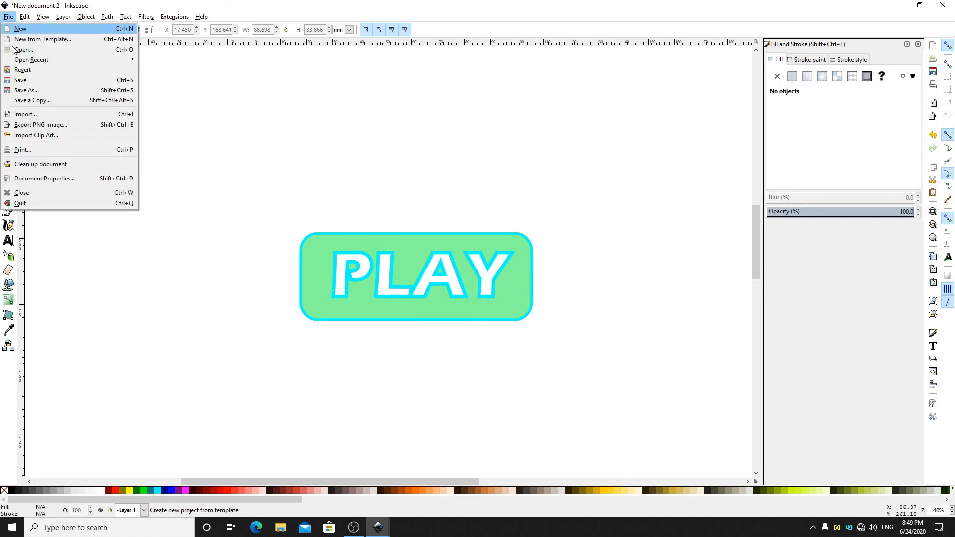
left_click(20, 80)
type("PLa")
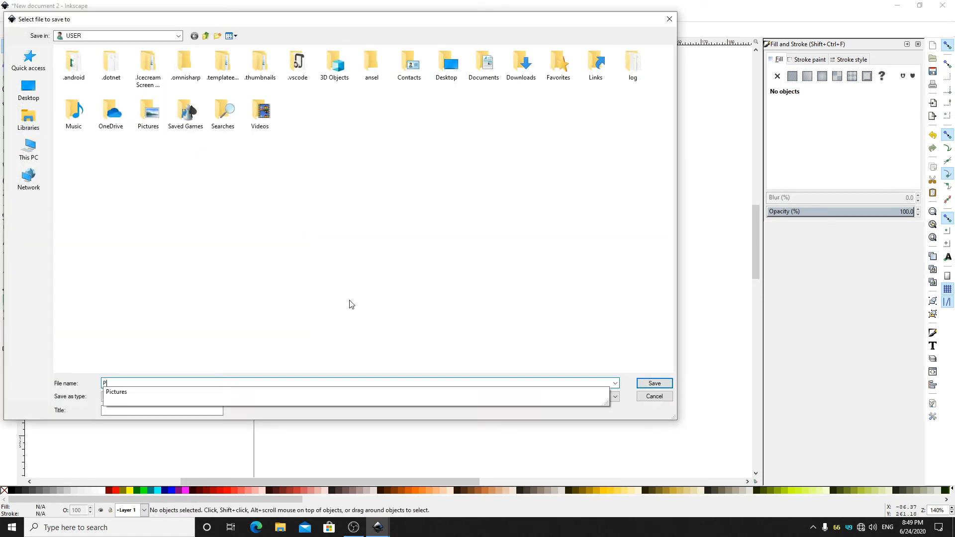
key("BackSpace")
key("BackSpace")
type("layButton")
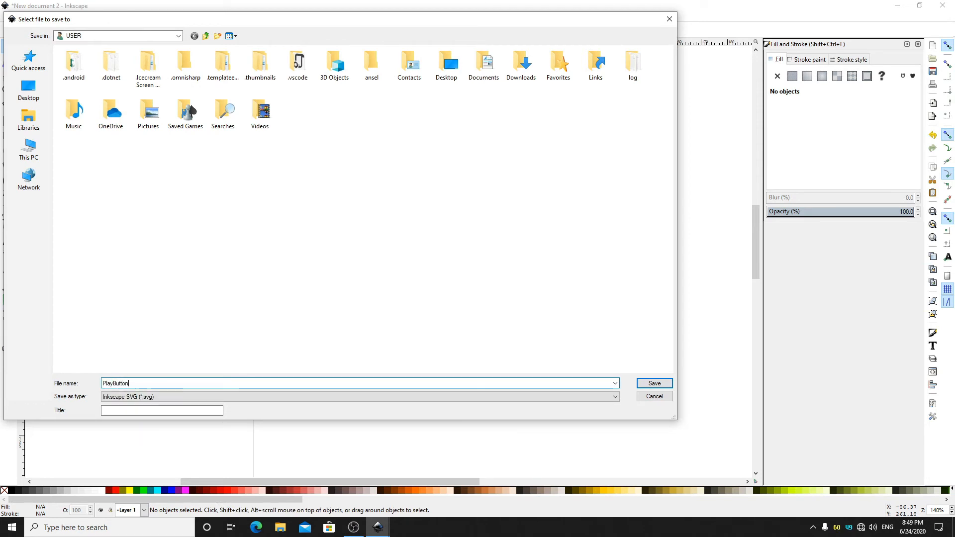
left_click(28, 89)
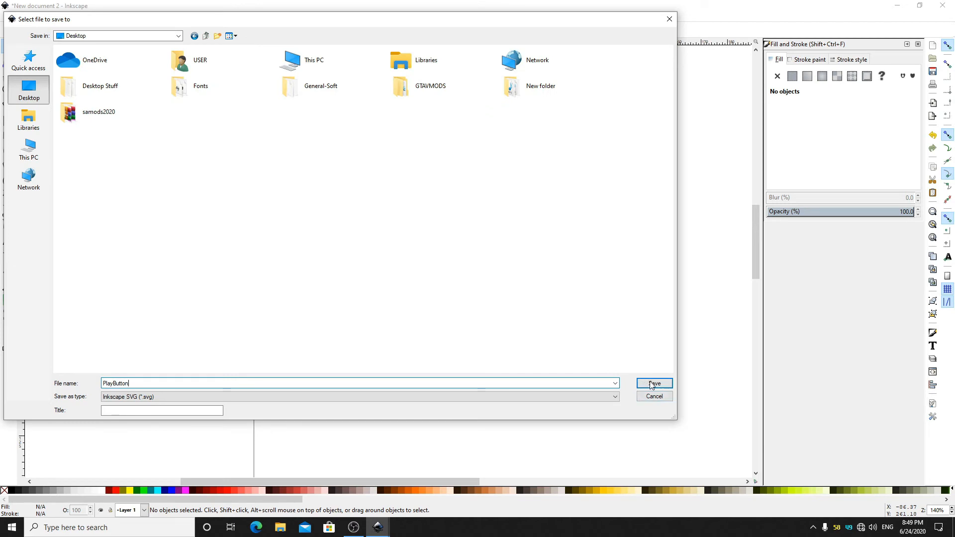
left_click(653, 385)
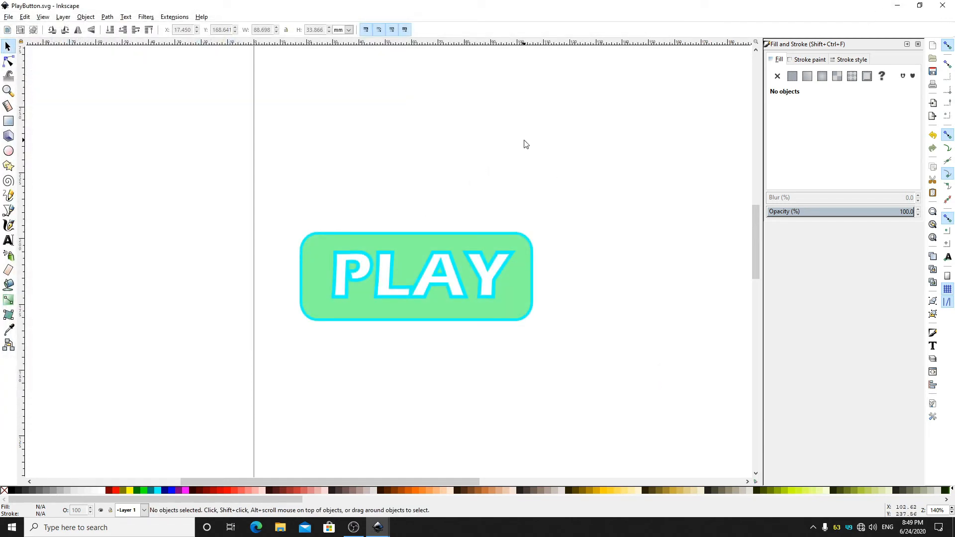
Shrink the window to check the desktop for the saved PlayButton file, refresh the desktop, and maximize the window again
left_click(495, 268)
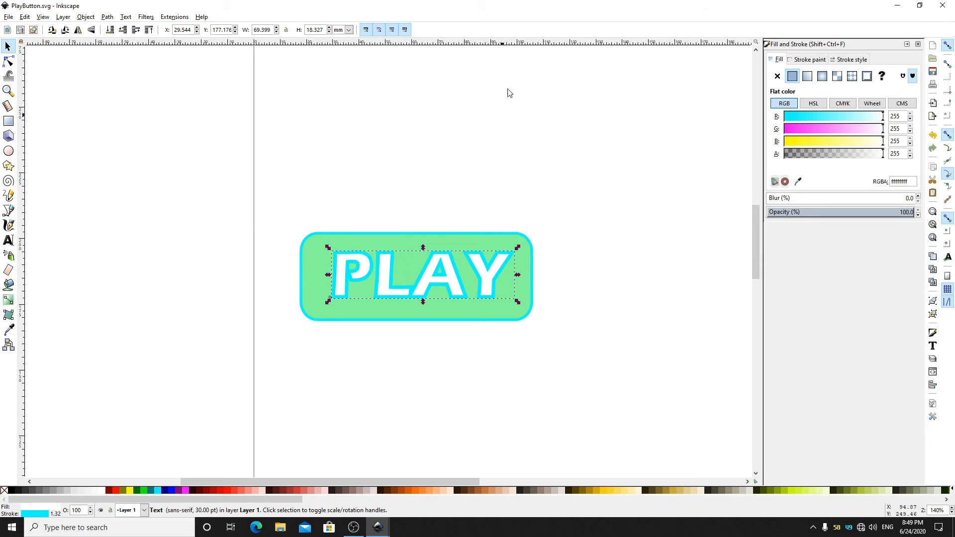
left_click_drag(504, 3, 600, 141)
left_click(942, 3)
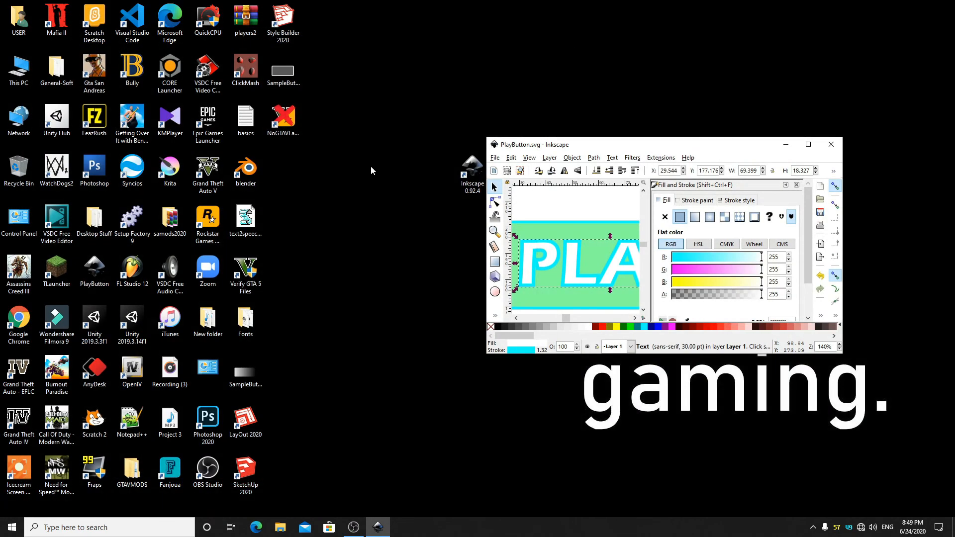
right_click(404, 113)
left_click(429, 143)
double_click(595, 148)
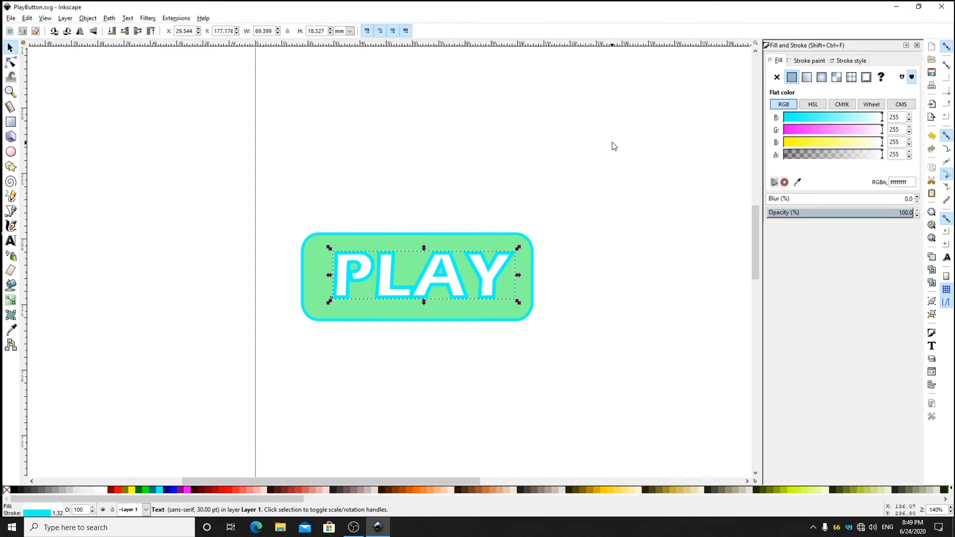
Select both the PLAY text and the green rectangle and open the PNG export settings
left_click_drag(258, 187, 623, 387)
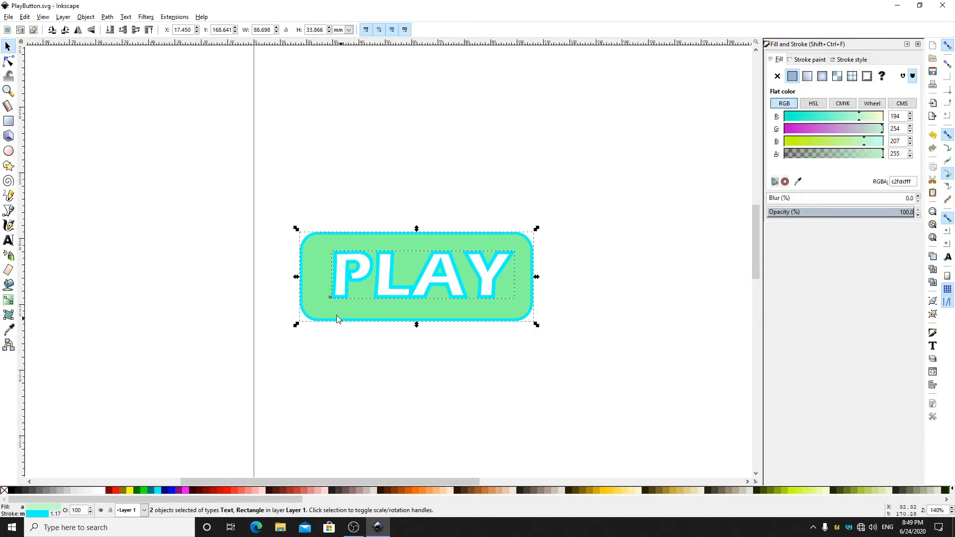
left_click(8, 17)
left_click(19, 21)
left_click(9, 16)
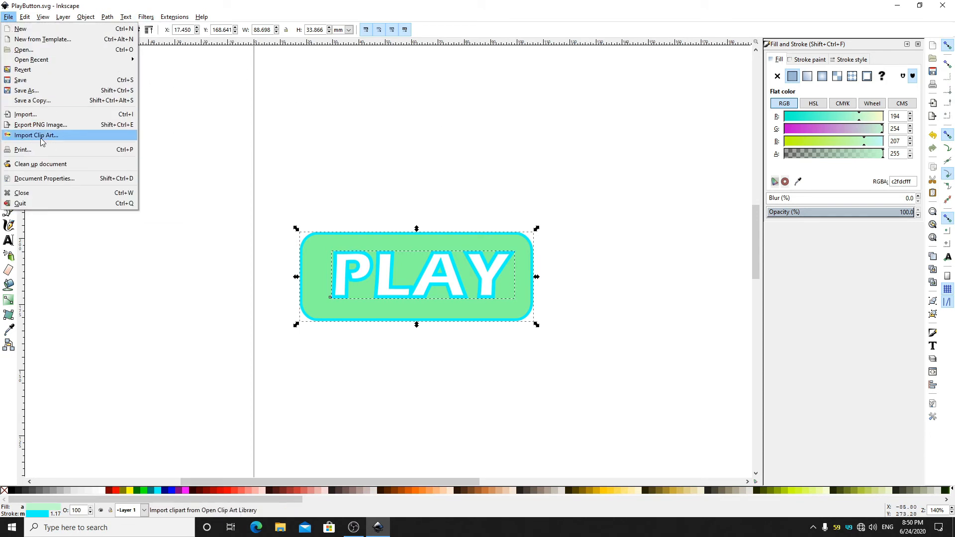
left_click(42, 126)
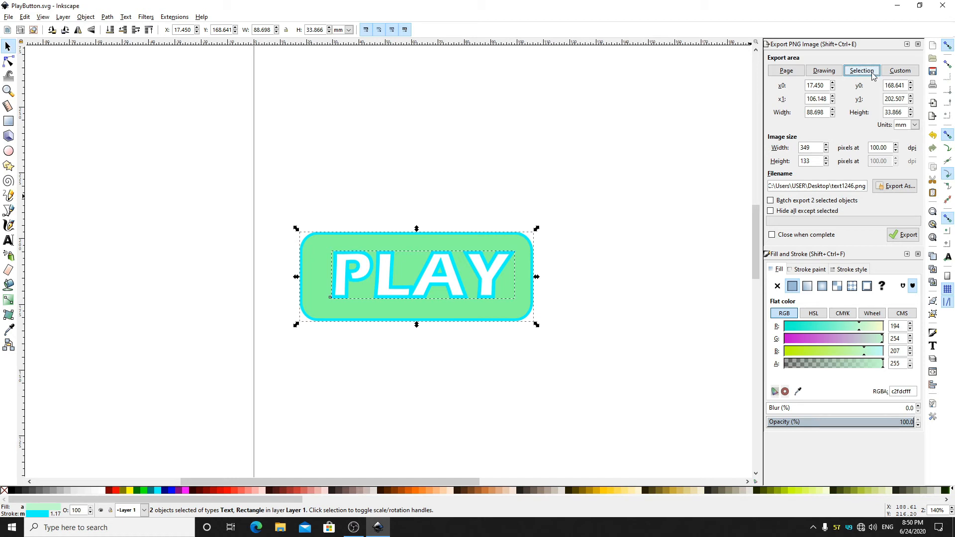
Set the export area to the selection and its units to px
key("minus")
key("minus")
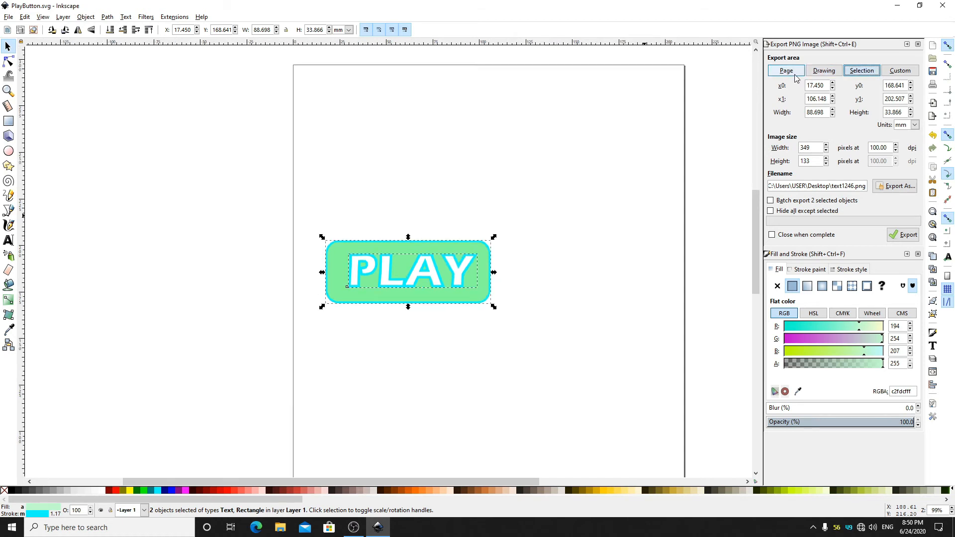
key("plus")
key("plus")
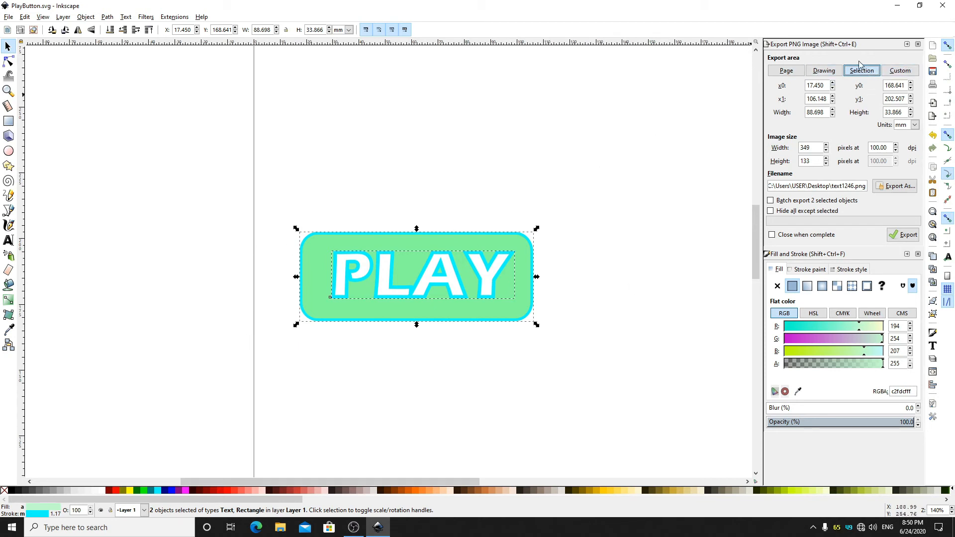
left_click(898, 71)
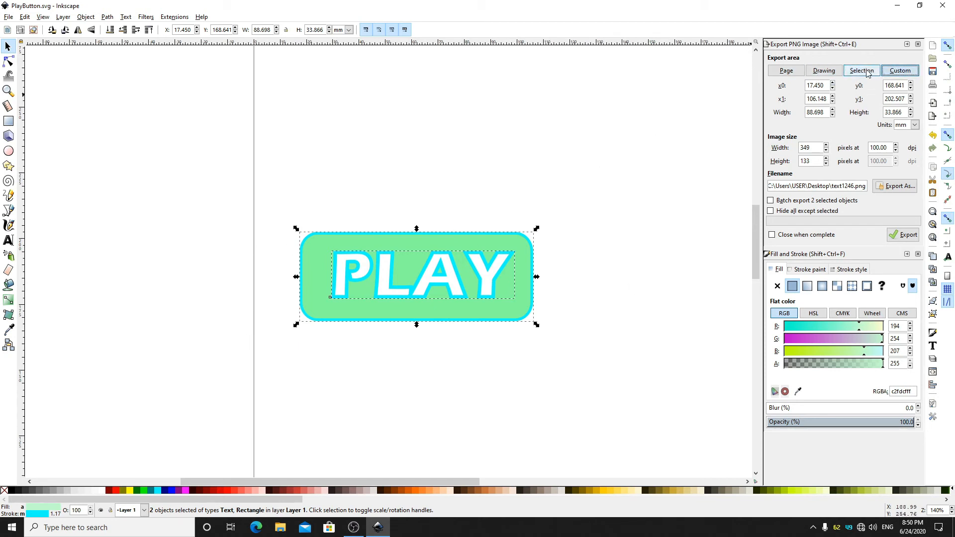
left_click(866, 73)
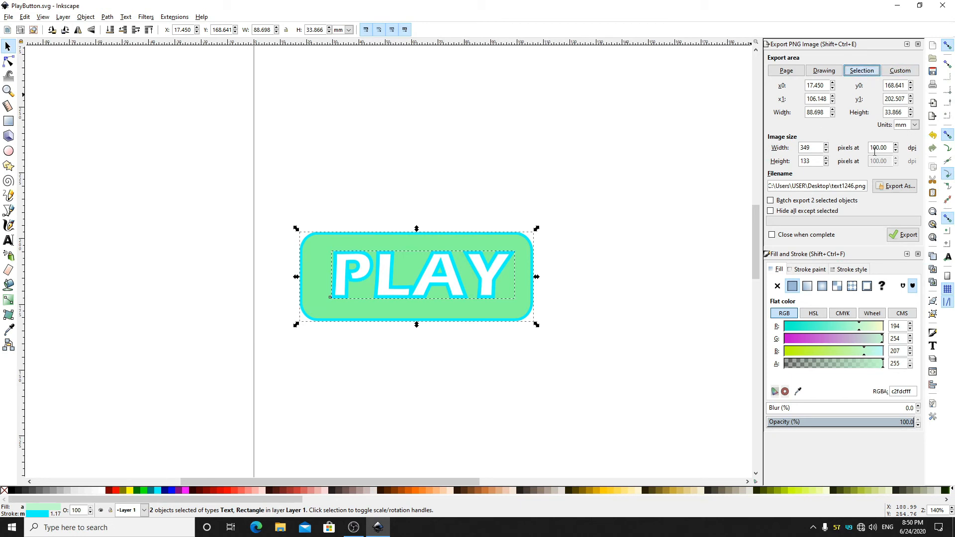
left_click(912, 124)
left_click(905, 189)
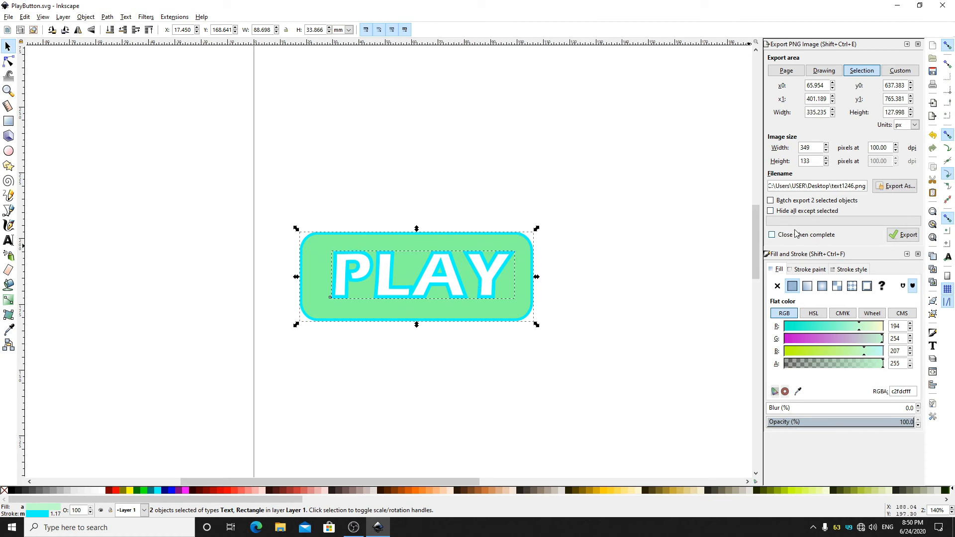
Export the selected button to the Desktop as a PNG named PlayButton
left_click(895, 186)
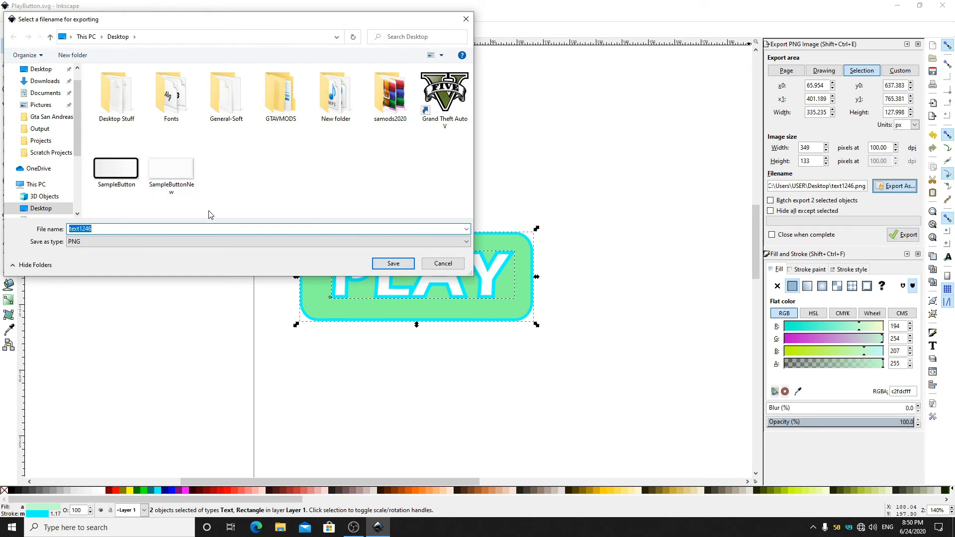
type("PL")
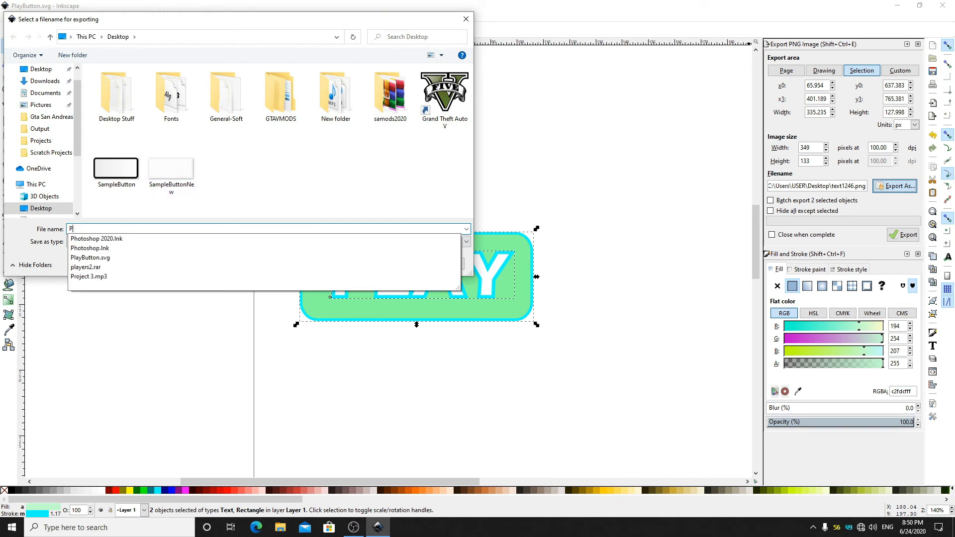
type("yButton")
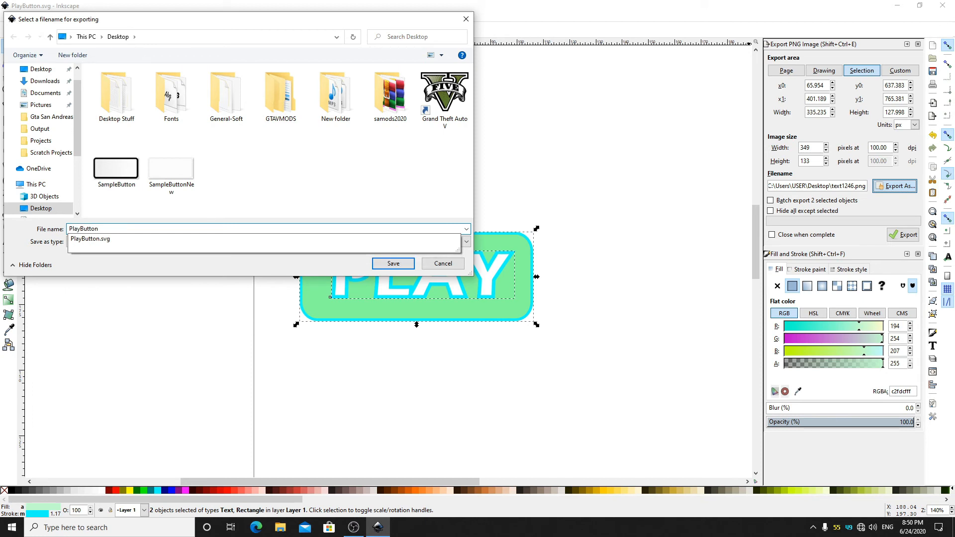
left_click(324, 156)
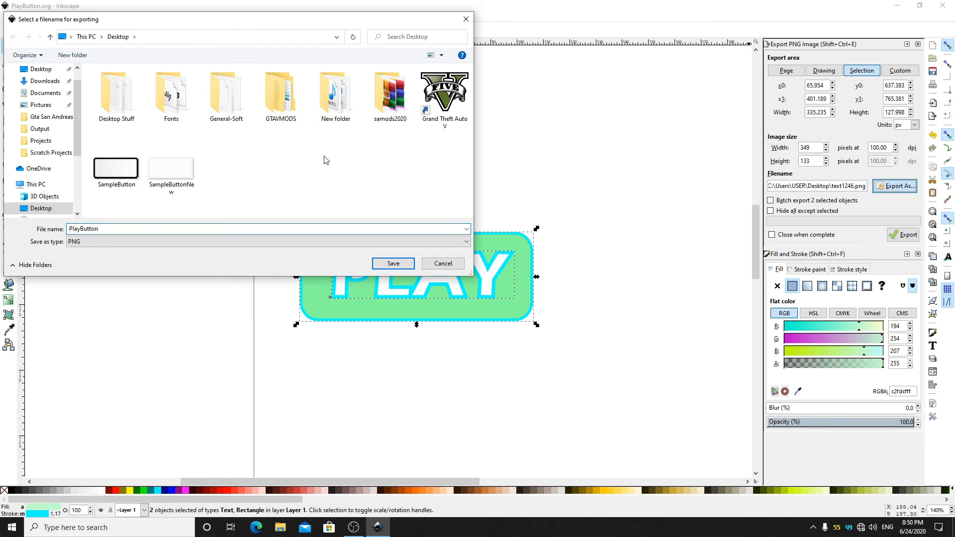
left_click(69, 242)
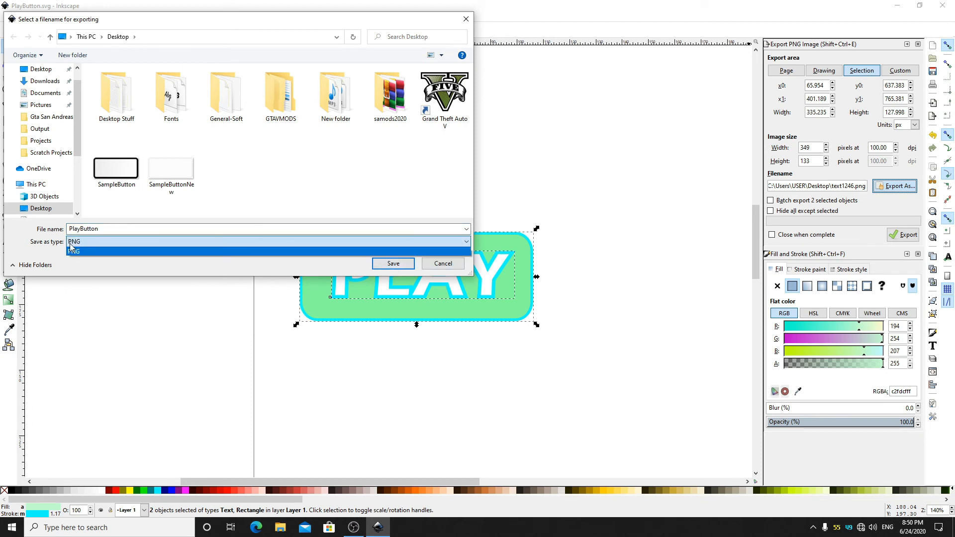
left_click(70, 249)
left_click(394, 264)
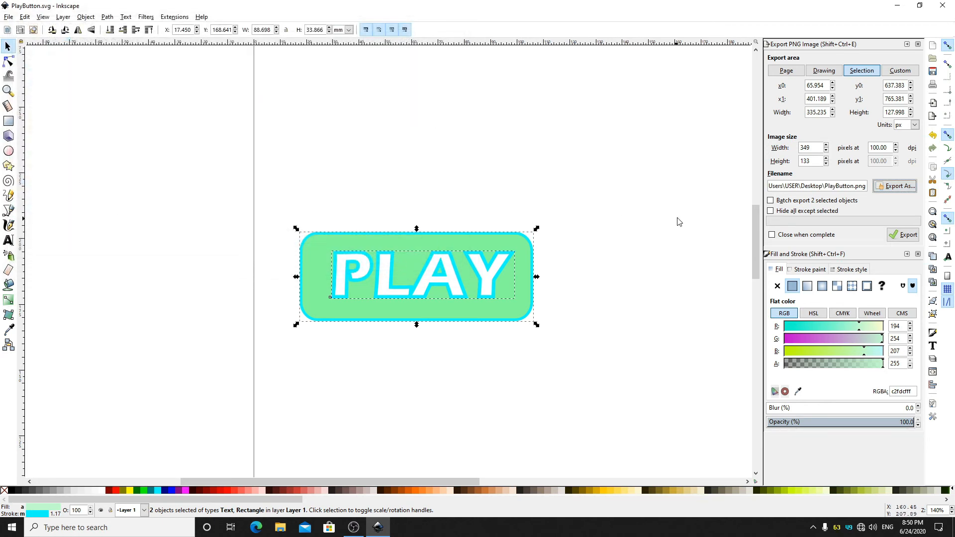
left_click(907, 239)
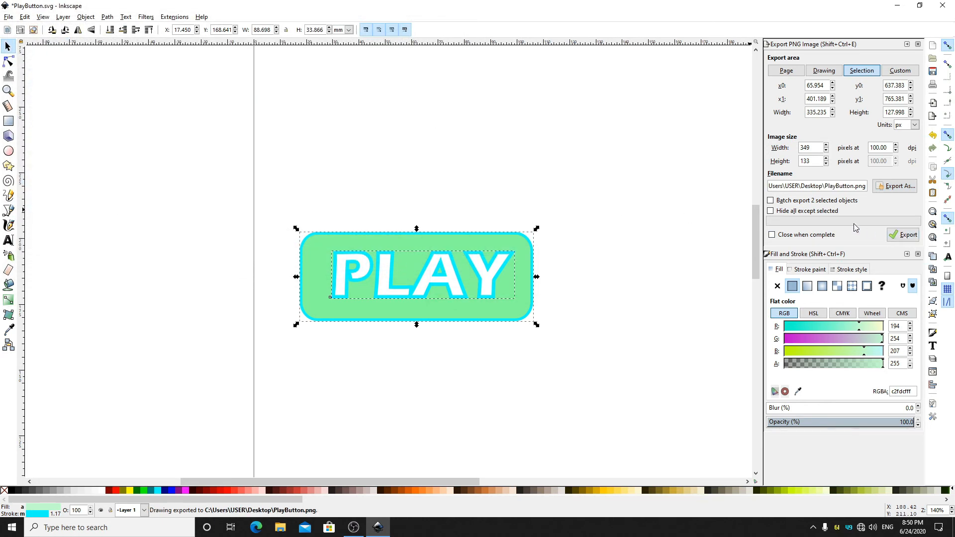
Refresh the desktop and view the exported PlayButton image enlarged and reduced, closing the viewer when done
left_click(895, 5)
right_click(484, 135)
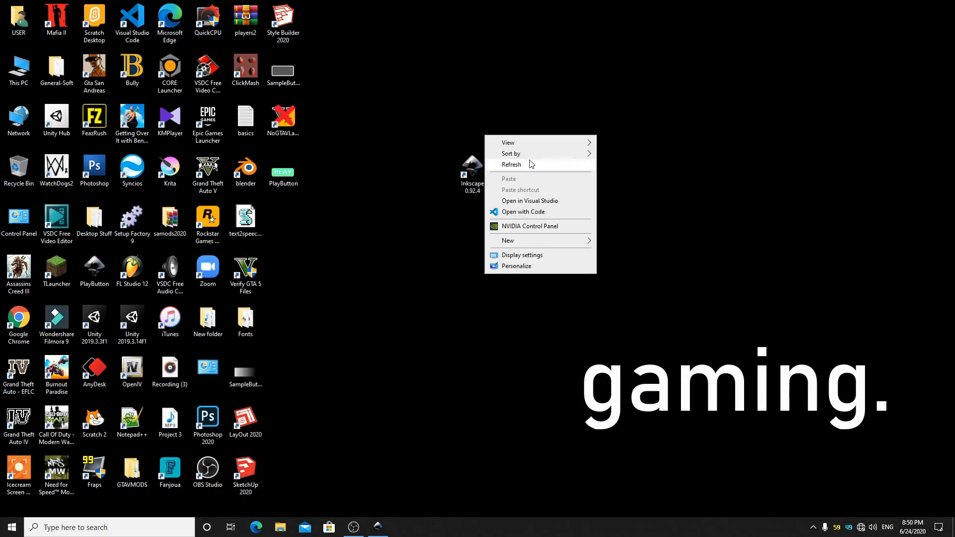
left_click(531, 163)
double_click(284, 171)
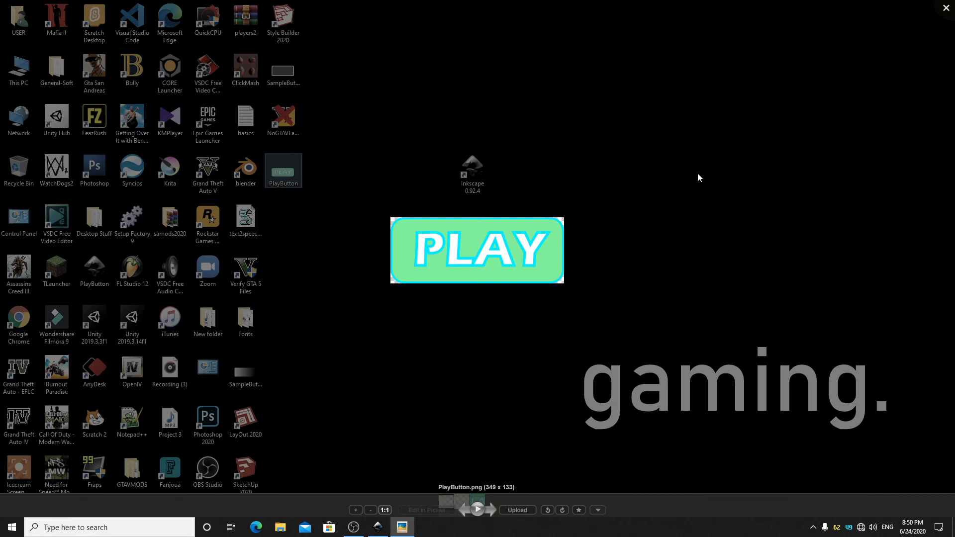
scroll(492, 233, "up", 1)
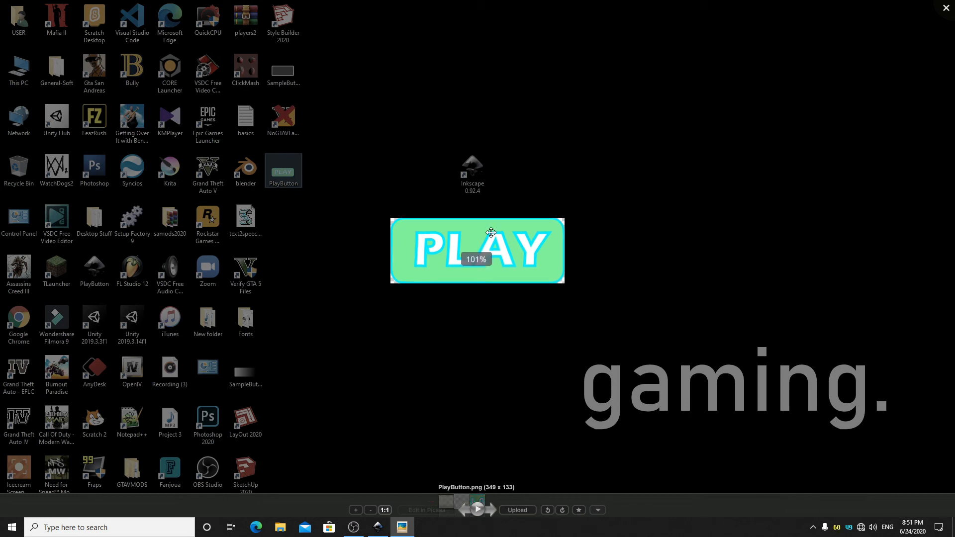
scroll(491, 233, "up", 4)
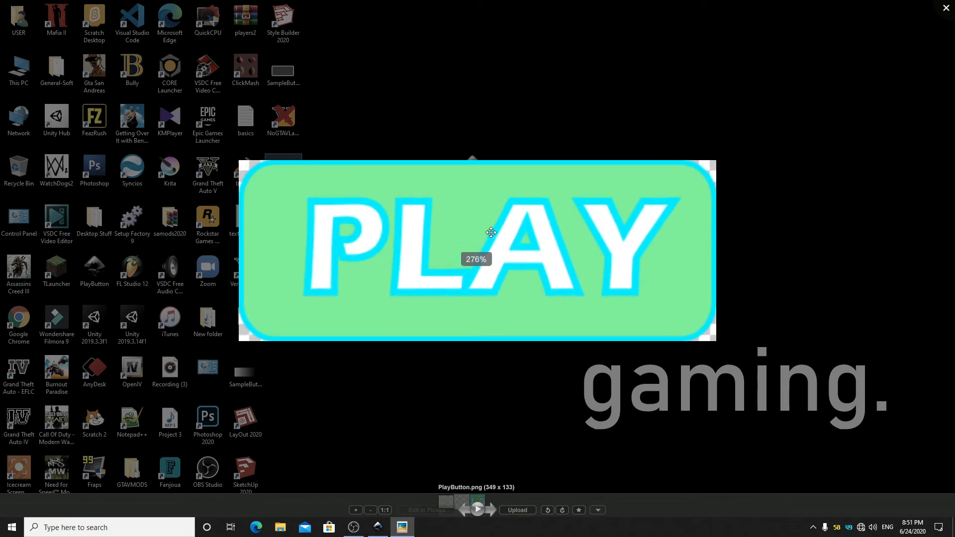
scroll(491, 233, "up", 2)
scroll(491, 233, "down", 10)
right_click(504, 138)
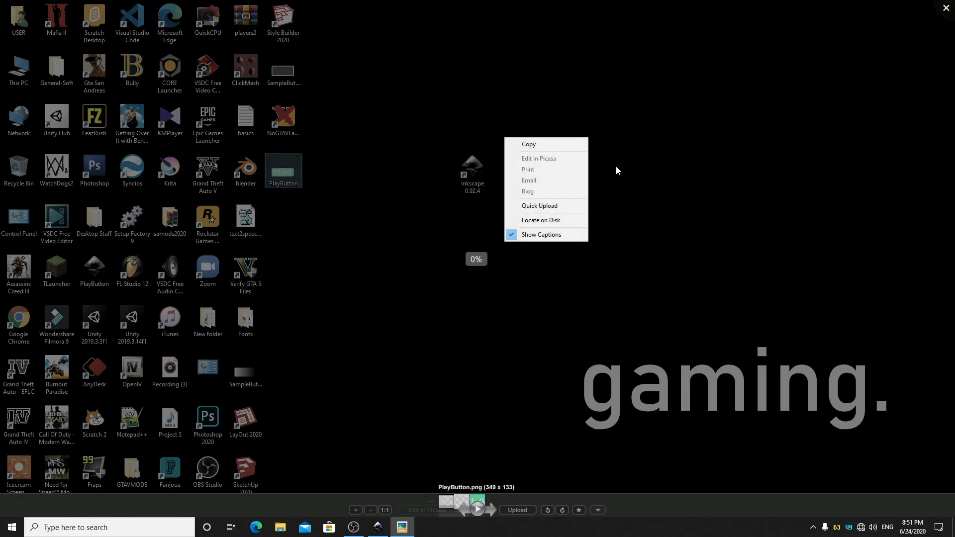
left_click(946, 8)
Switch back to Inkscape, delete the PLAY text from the green rectangle, and save the document
left_click(712, 180)
left_click(387, 529)
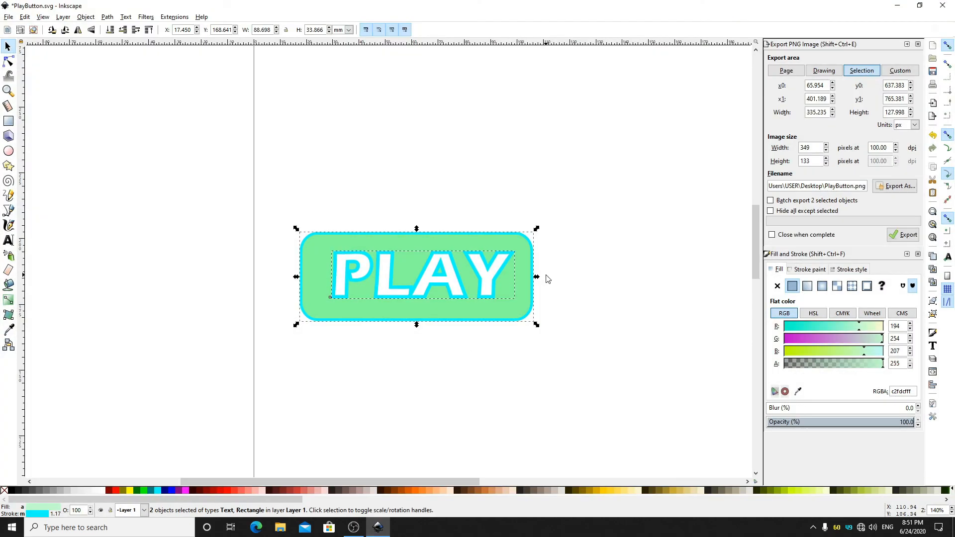
left_click(547, 278)
left_click(386, 278)
key("Delete")
left_click_drag(241, 192, 648, 405)
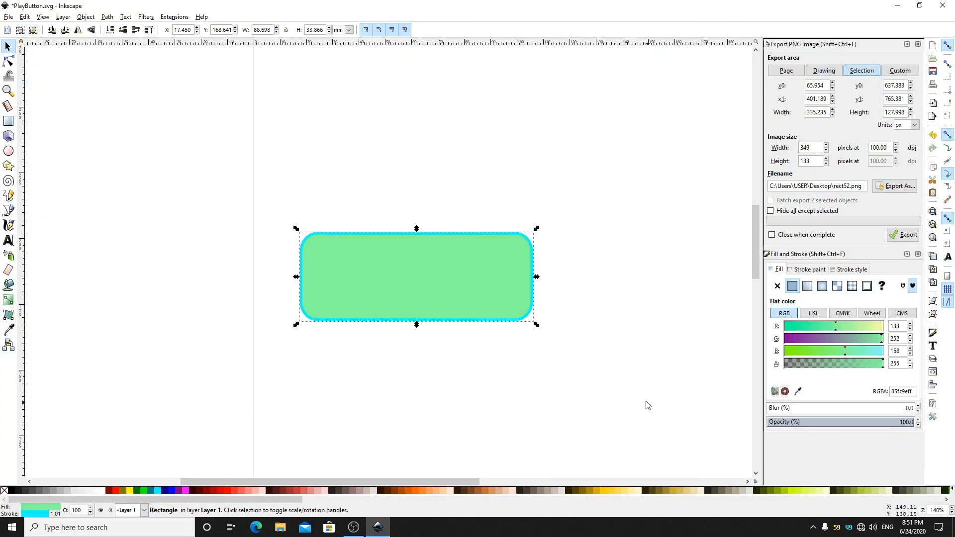
left_click(9, 16)
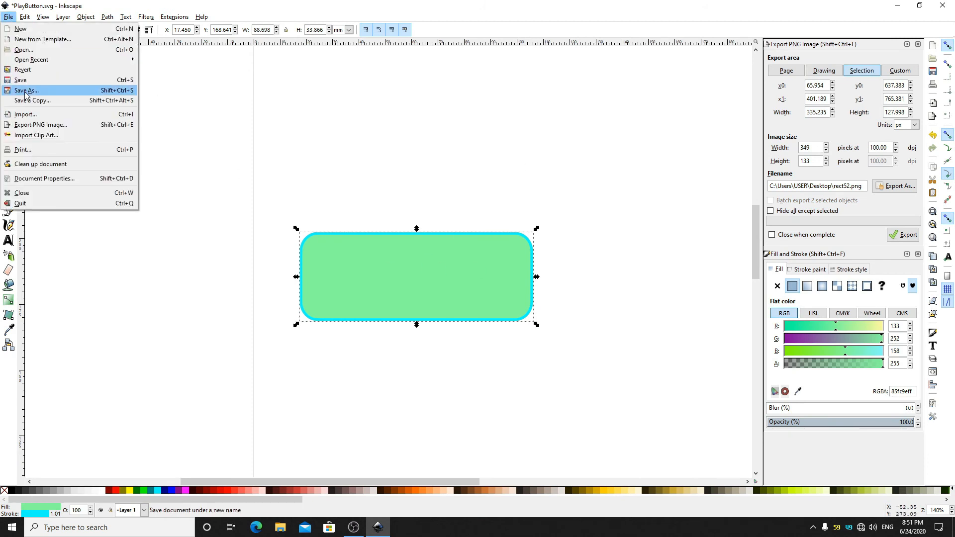
left_click(28, 86)
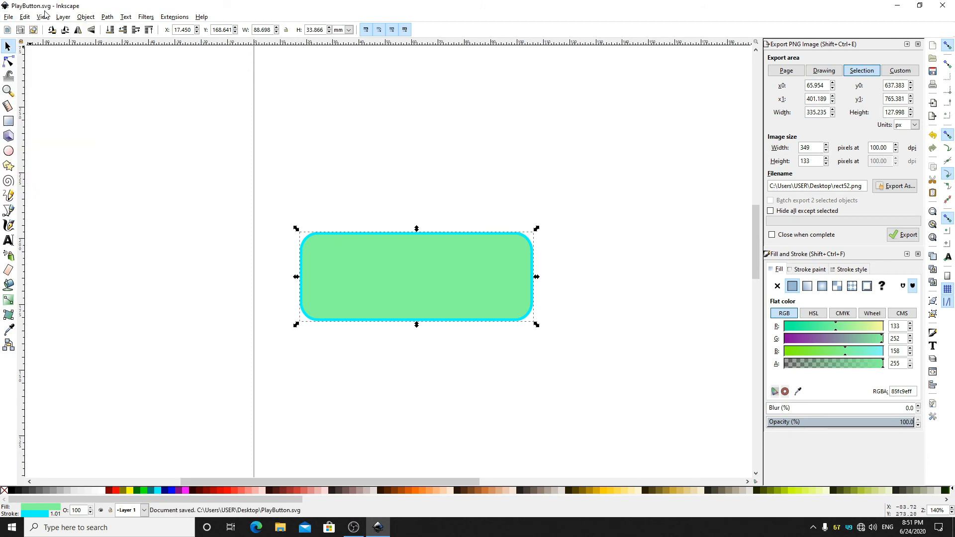
Close Inkscape, refresh the desktop, and move the Inkscape shortcut in among the other desktop icons
left_click(940, 3)
right_click(494, 192)
left_click(509, 221)
left_click_drag(478, 172, 330, 220)
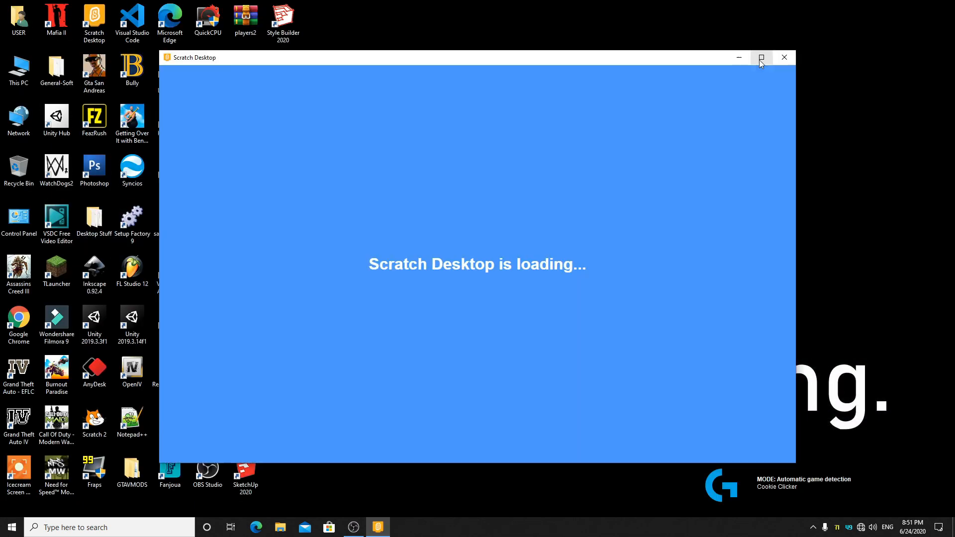
Open Scratch Desktop and maximize its window
left_click(761, 58)
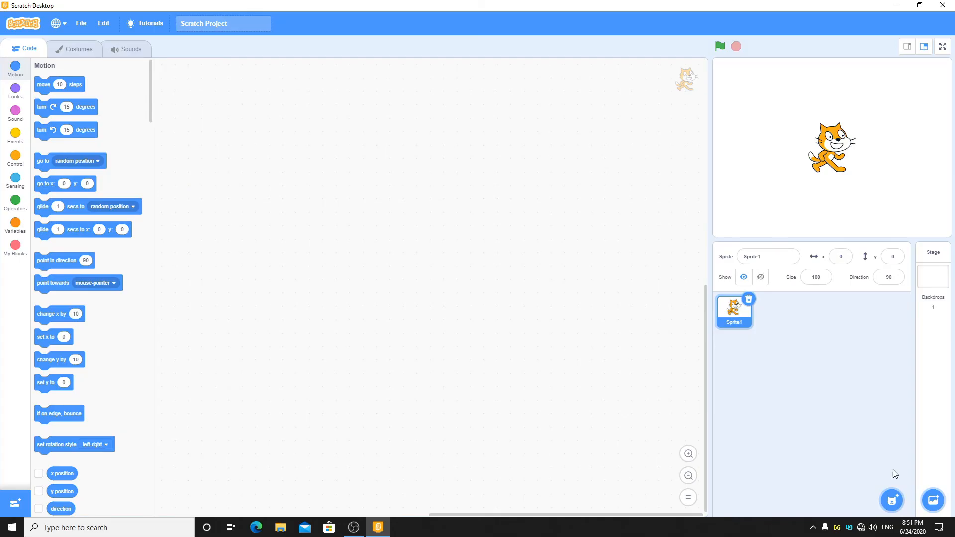
Upload the PlayButton SVG from the desktop as a new sprite costume and centre its green rectangle on the canvas
mouse_move(892, 500)
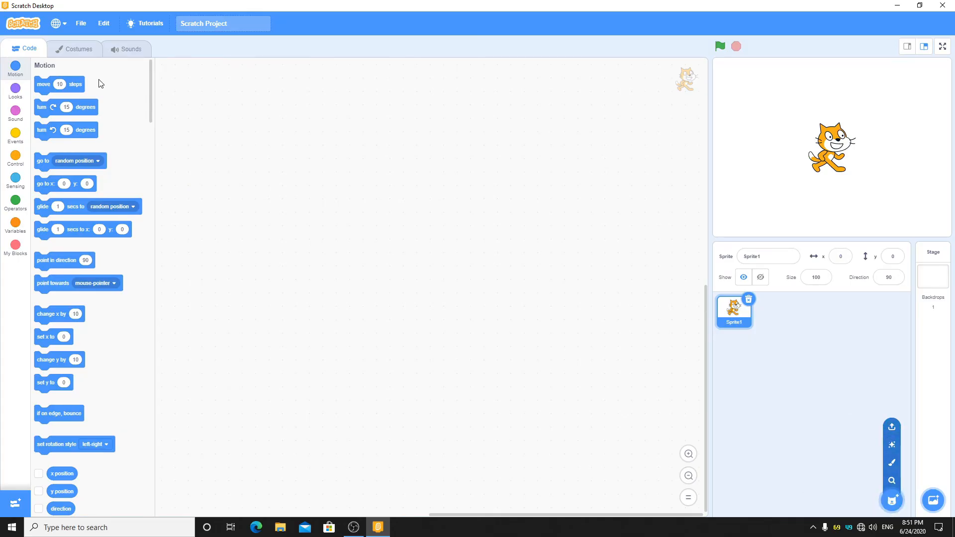
left_click(74, 48)
mouse_move(30, 505)
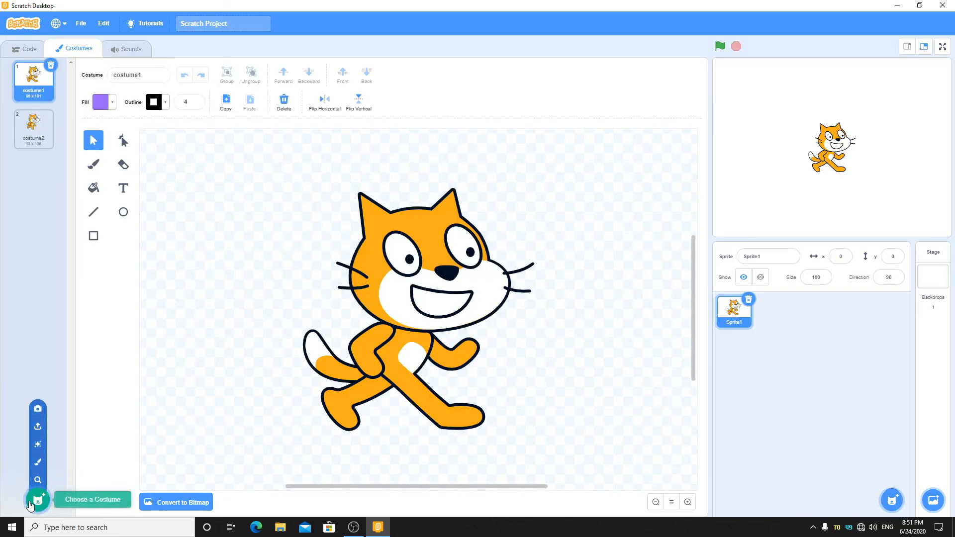
left_click(39, 428)
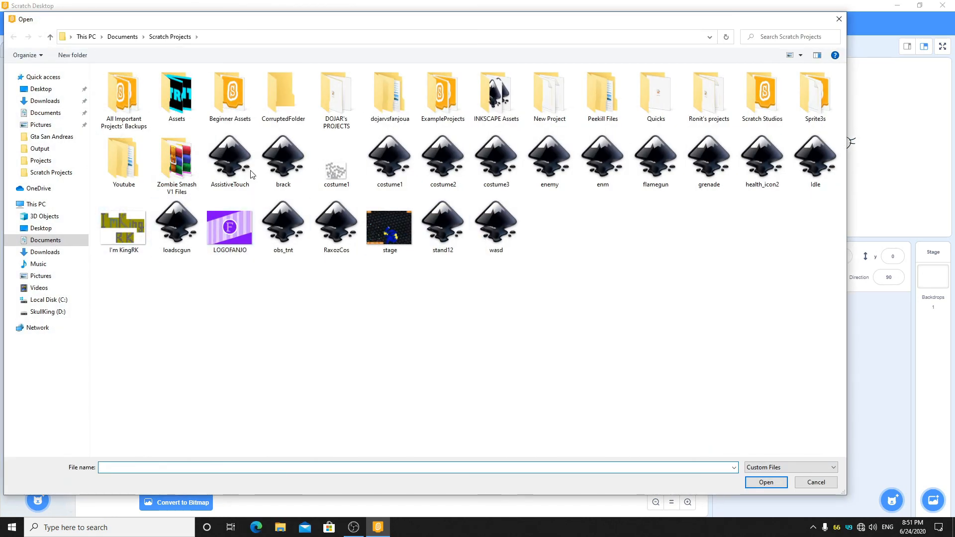
left_click(44, 228)
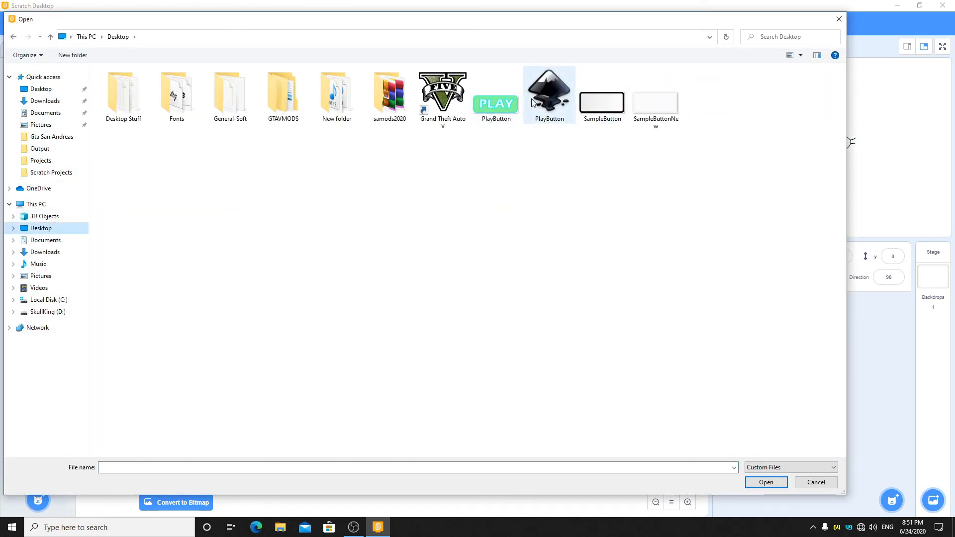
left_click(512, 98)
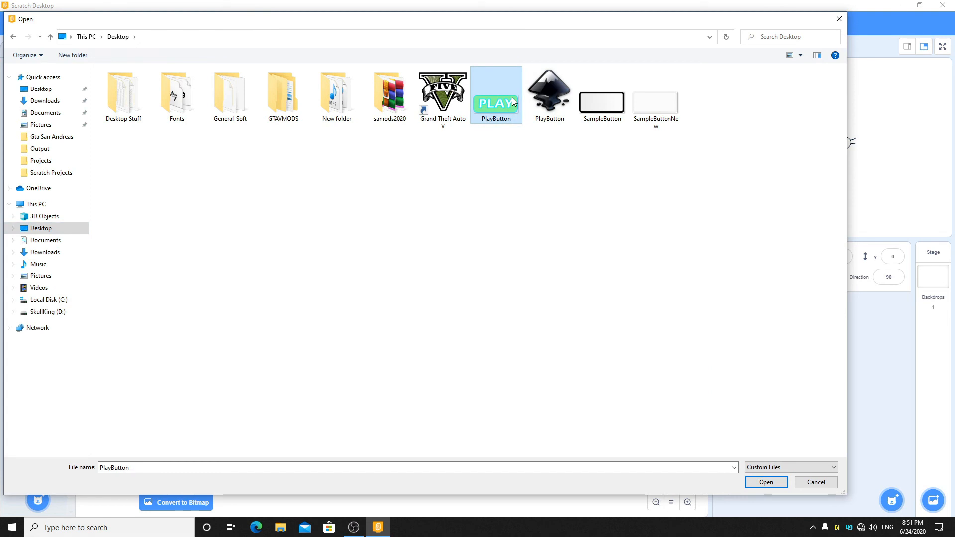
left_click(553, 85)
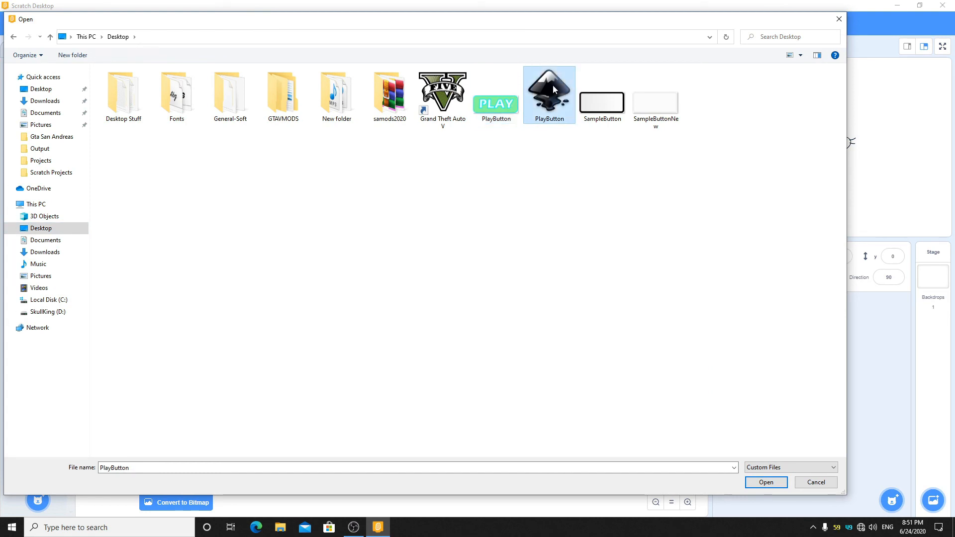
left_click(753, 480)
left_click(257, 211)
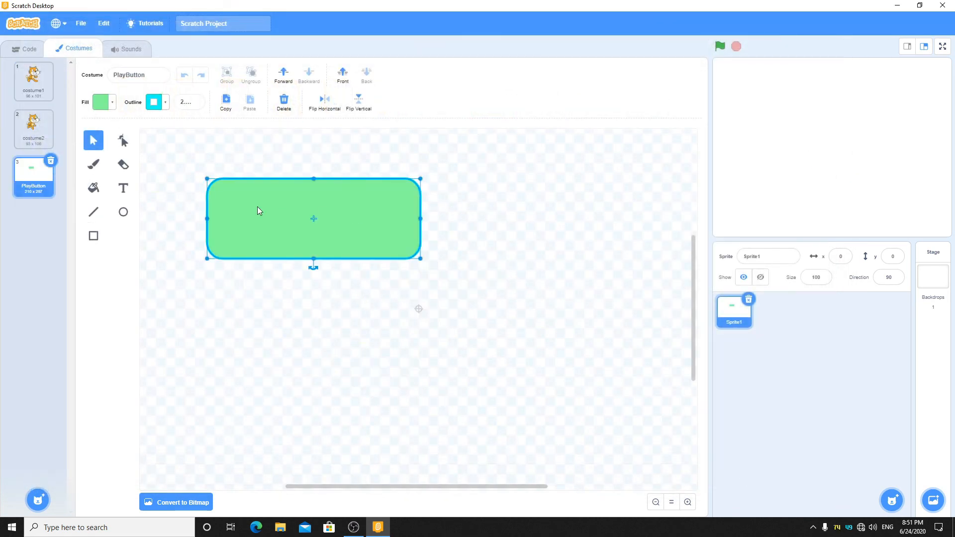
left_click_drag(345, 207, 458, 292)
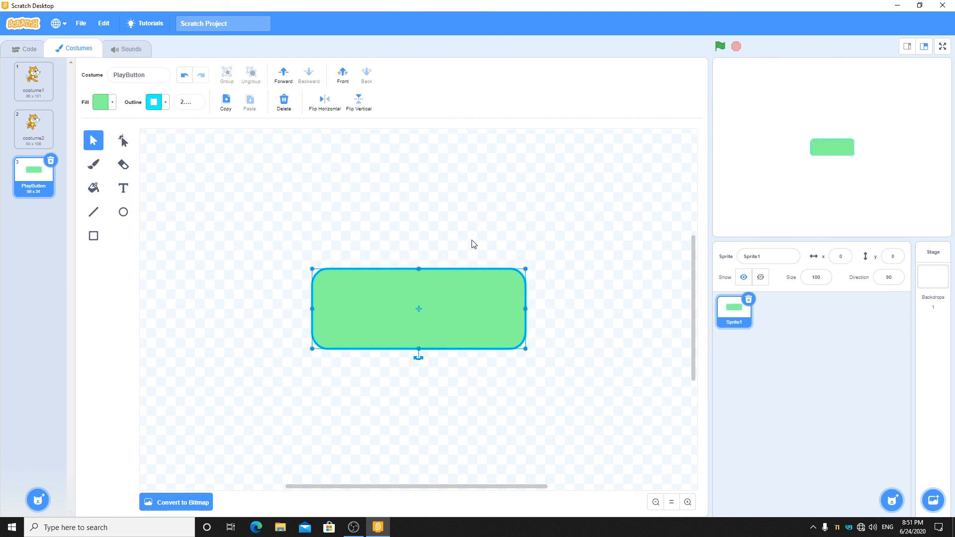
Try reshaping the green rectangle by one upper-right corner point, undo it, and delete the vector PlayButton costume
left_click(123, 141)
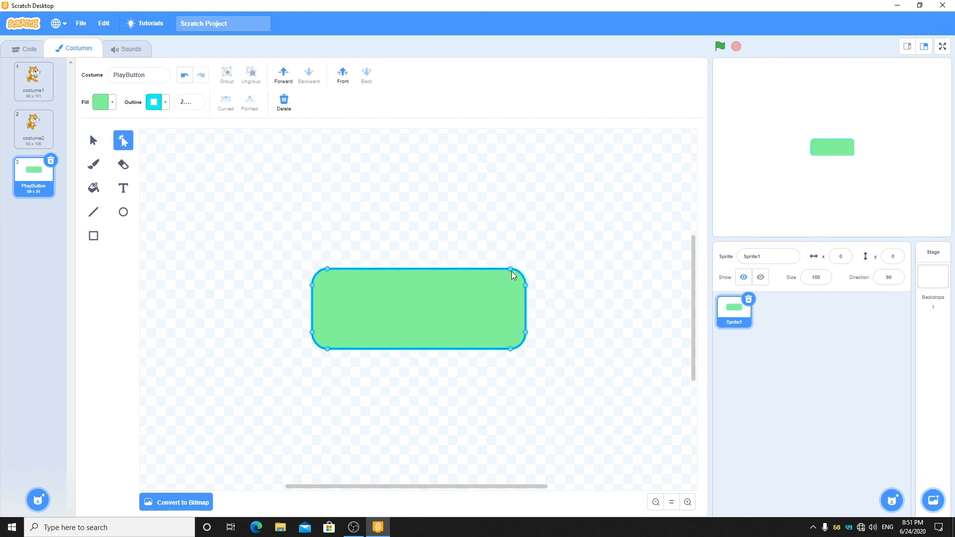
left_click_drag(510, 269, 472, 271)
key("ctrl+z")
left_click(103, 140)
left_click(347, 228)
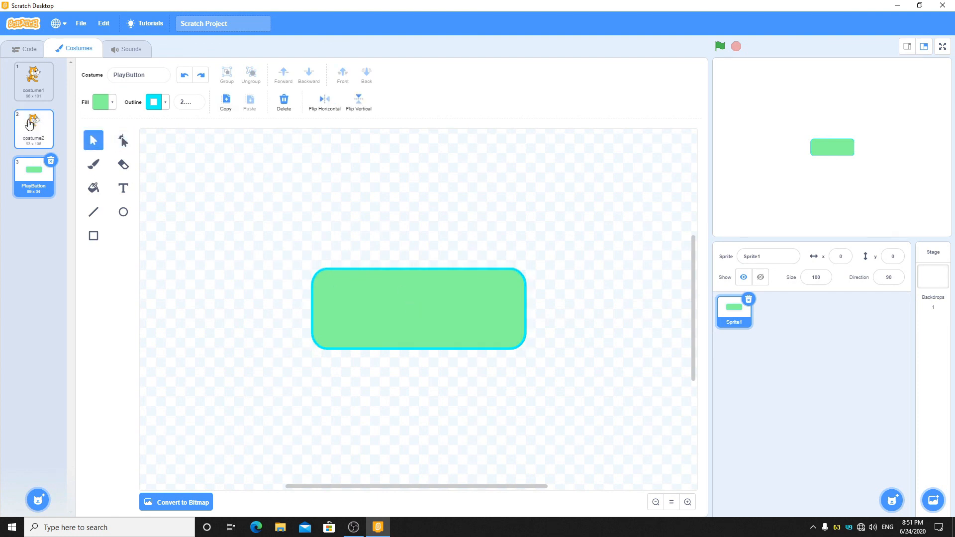
left_click(50, 161)
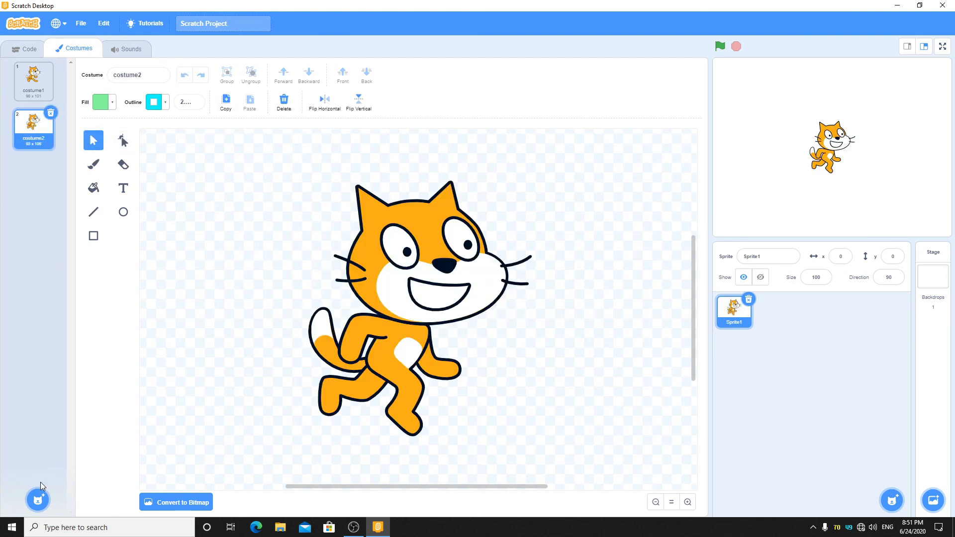
Upload the PlayButton PNG from the desktop as a new costume and convert it to vector
mouse_move(38, 500)
left_click(36, 424)
left_click(485, 121)
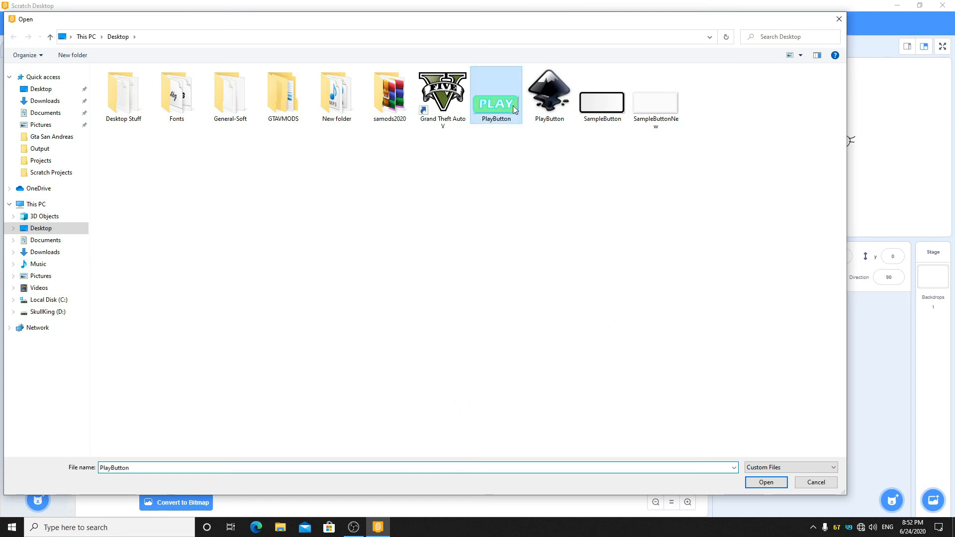
left_click(766, 482)
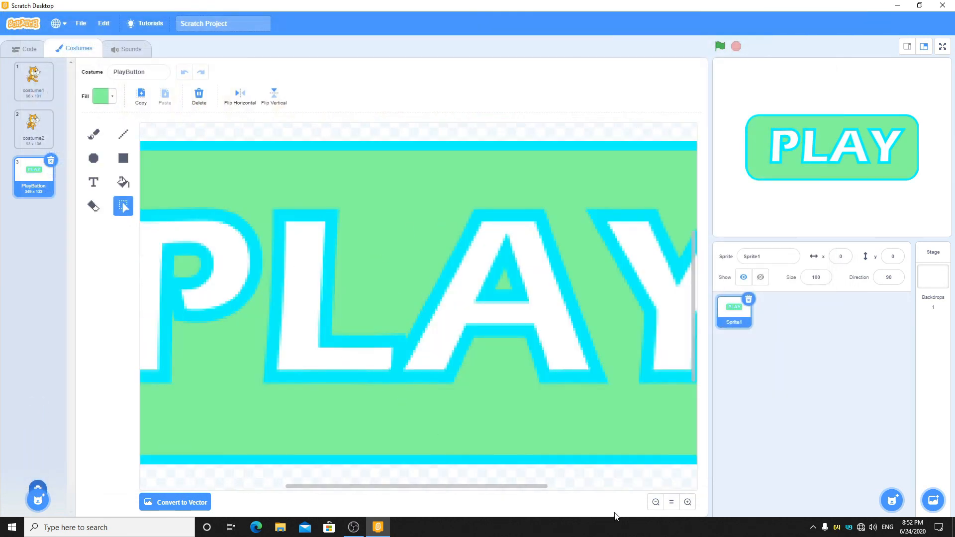
left_click(671, 503)
left_click(94, 140)
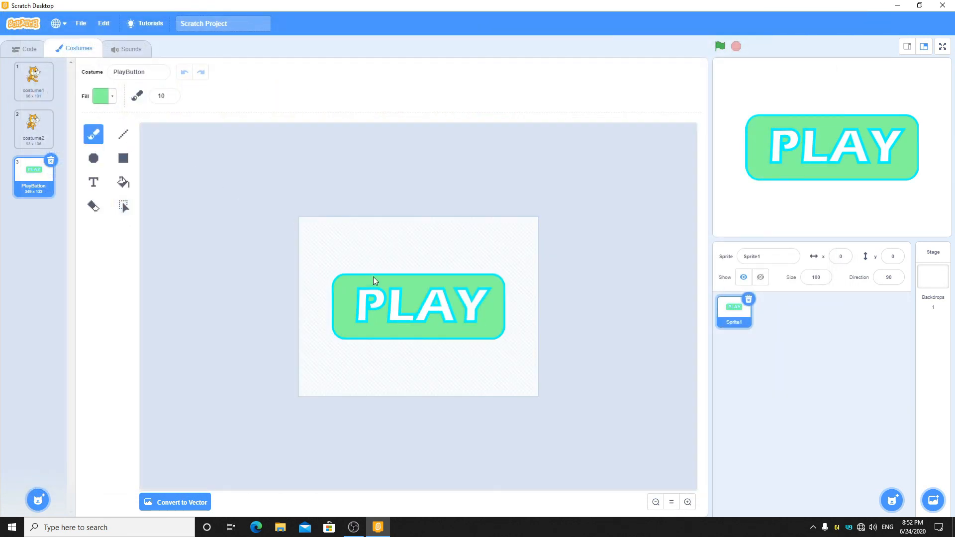
left_click(204, 504)
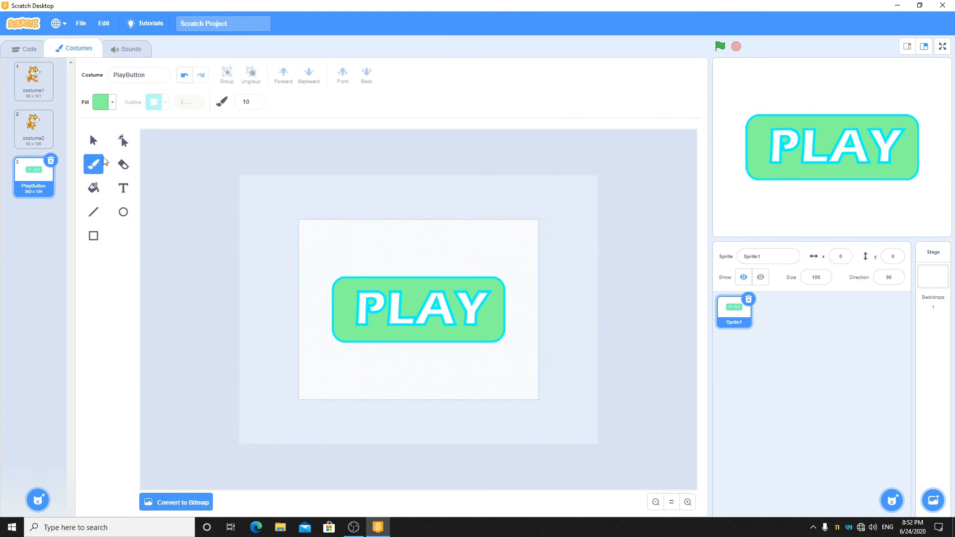
Shrink the PLAY image to about two thirds of its size, then try a vertical stretch and undo it
left_click(94, 140)
left_click(362, 294)
left_click_drag(334, 277, 392, 300)
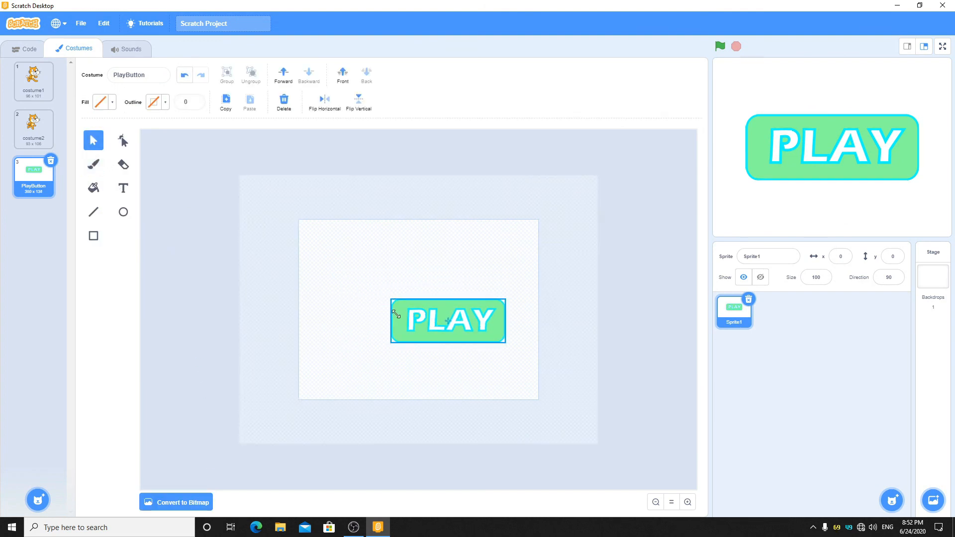
left_click_drag(448, 297, 449, 177)
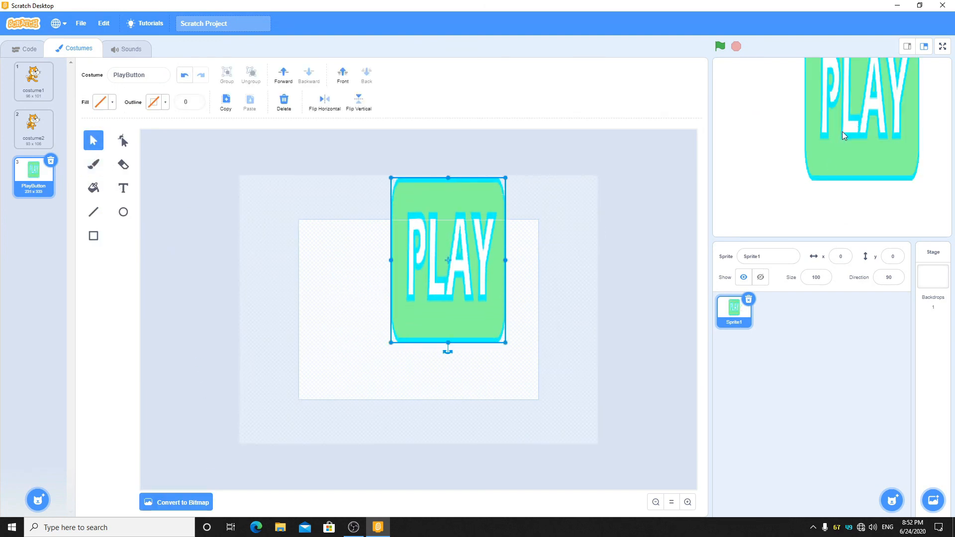
key("ctrl+z")
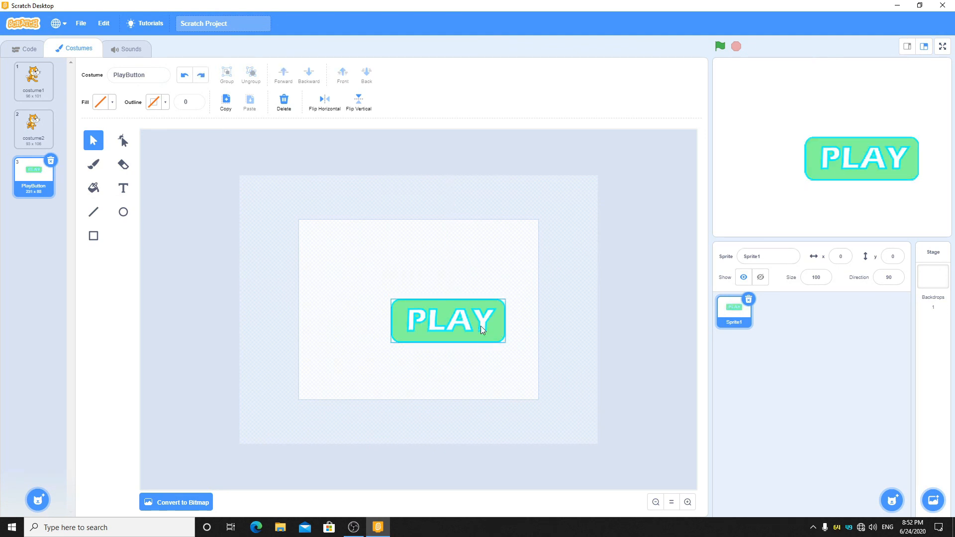
Centre the PLAY image on the costume canvas and shrink it further by about one third, keeping it centred
left_click_drag(480, 326, 450, 315)
left_click(481, 263)
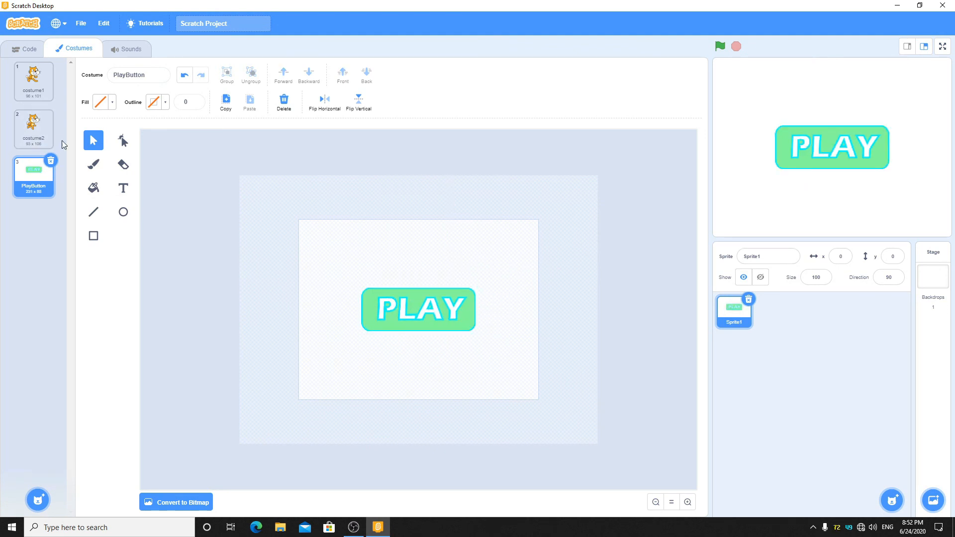
left_click(419, 310)
left_click_drag(361, 289, 401, 303)
left_click_drag(438, 317, 418, 310)
left_click(425, 274)
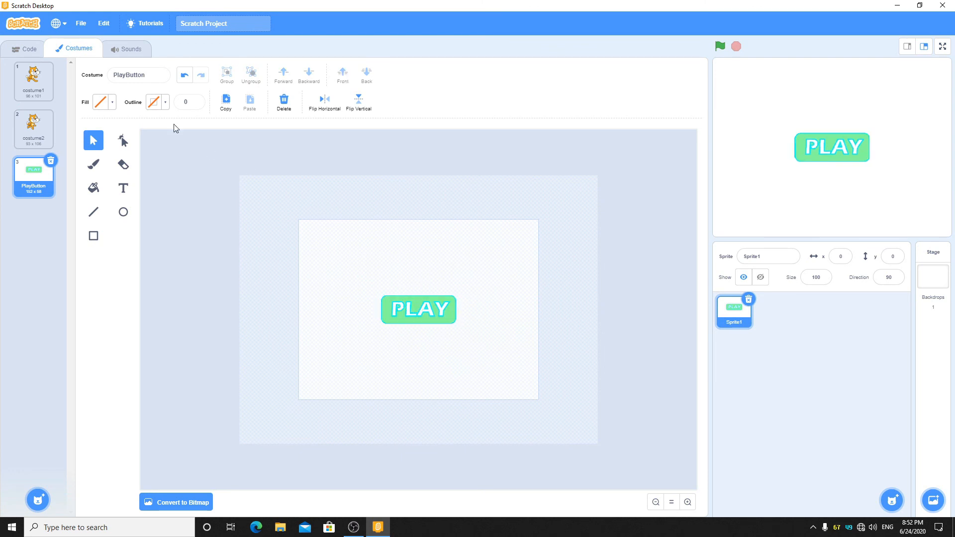
Build a green-flag script for the sprite with a forever loop containing an if-then-else that checks touching mouse-pointer
left_click(37, 52)
left_click(16, 158)
left_click(16, 135)
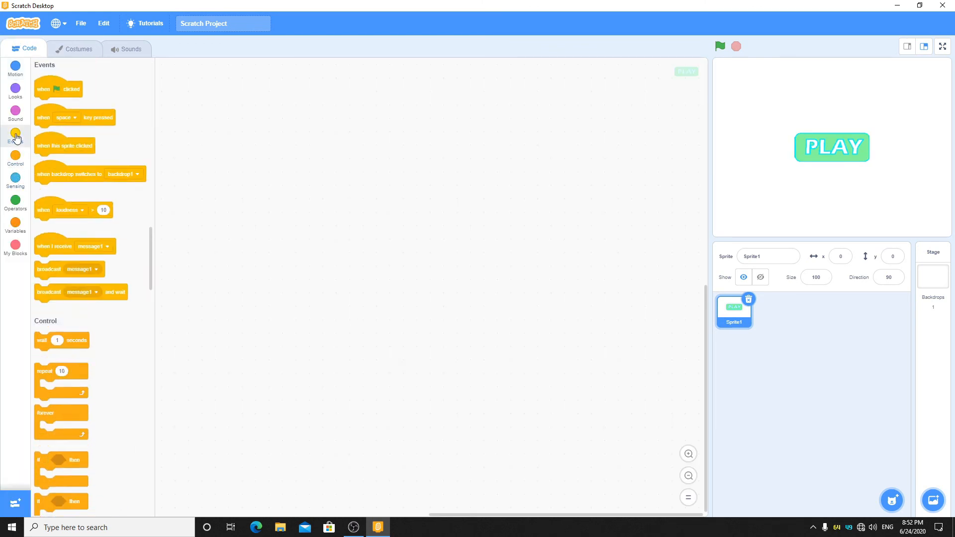
left_click_drag(44, 90, 249, 148)
left_click(15, 158)
left_click_drag(46, 157, 250, 164)
left_click_drag(42, 245, 252, 180)
left_click_drag(103, 182, 329, 181)
Set the brightness effect to 20 in the if branch and to 0 in the else branch
left_click(17, 95)
left_click_drag(41, 359, 256, 223)
left_click(284, 222)
left_click(285, 323)
Run the project to test the PLAY button's hover effect, move the sprite to x -18, y -13, and stop the project
left_click(721, 46)
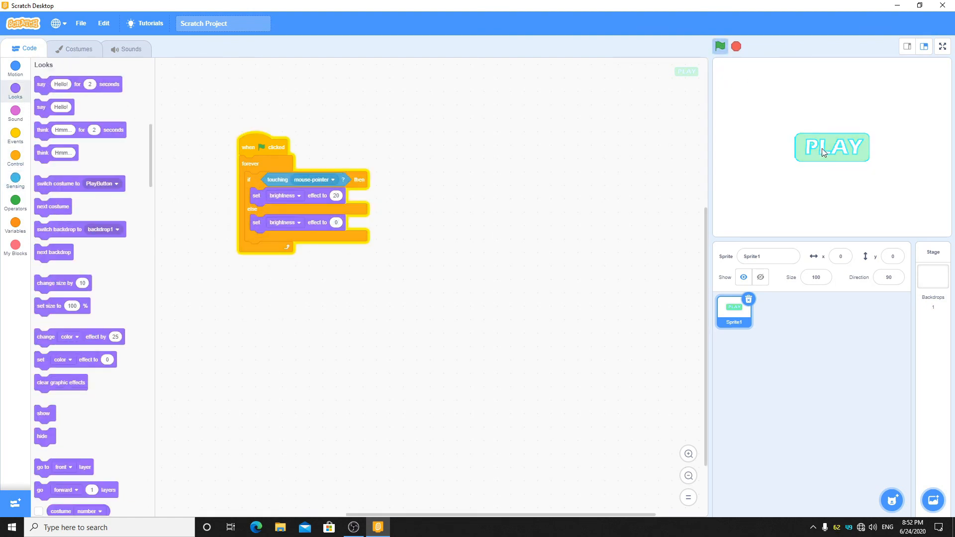
mouse_move(828, 149)
left_mouse_down()
mouse_move(824, 95)
mouse_move(817, 158)
left_mouse_up()
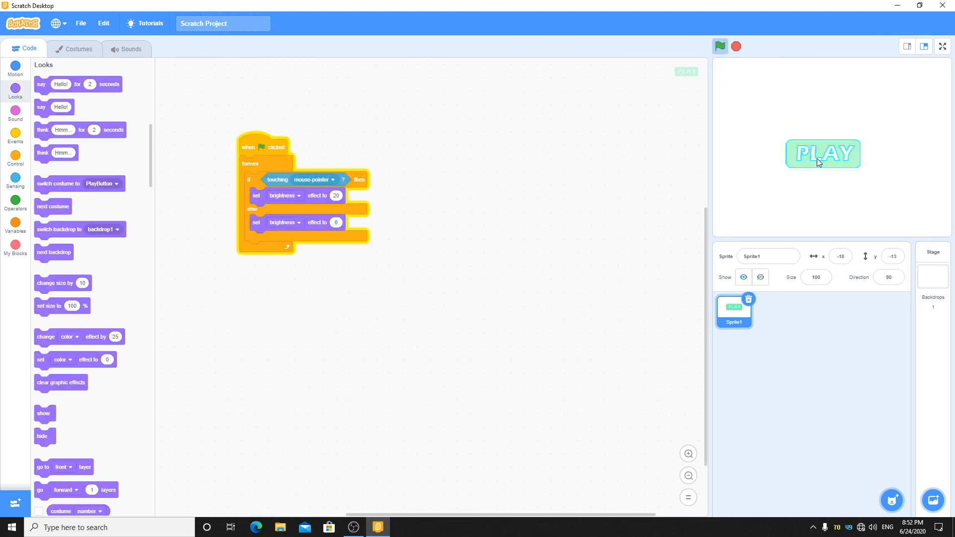
left_click(735, 47)
right_click(566, 169)
left_click(525, 164)
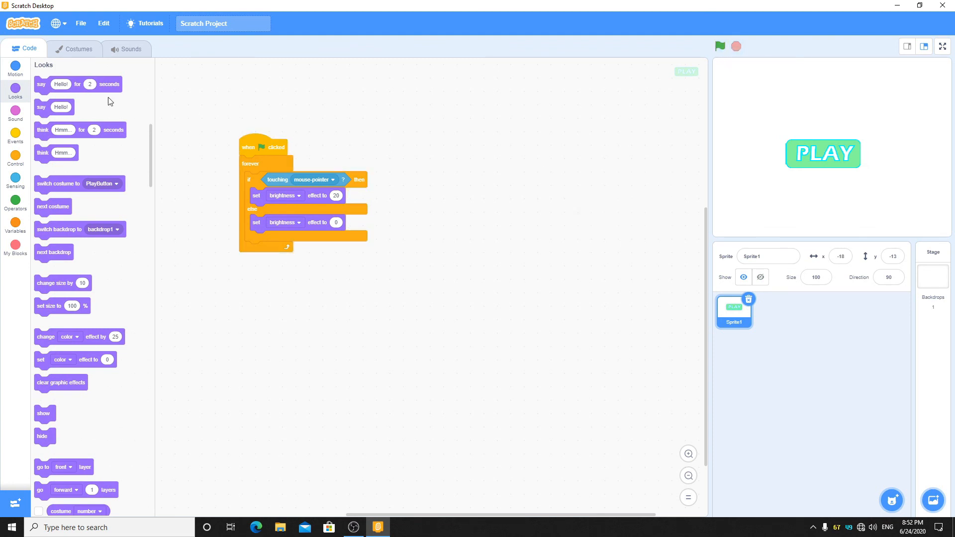
left_click(16, 68)
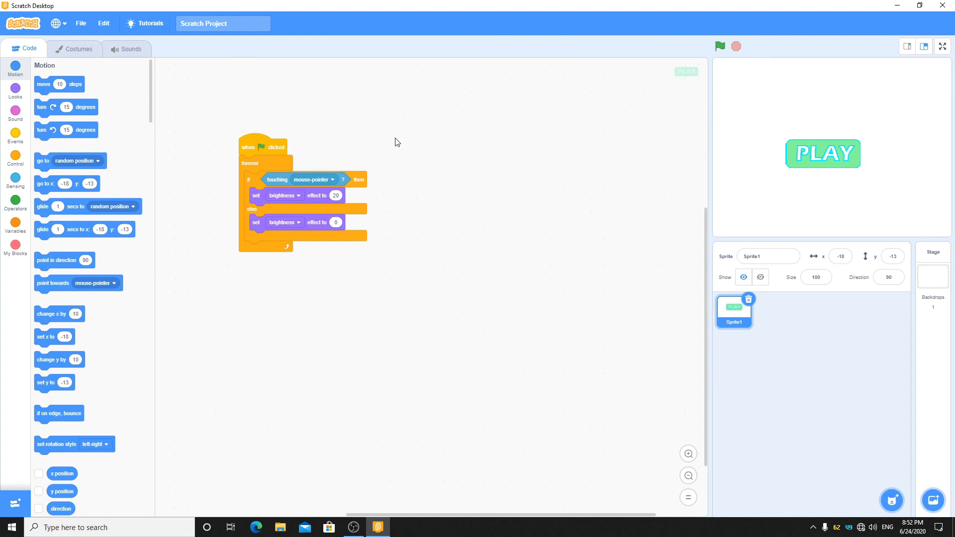
left_click(85, 32)
right_click(484, 151)
left_click(427, 136)
Close the Scratch Desktop window
left_click(943, 5)
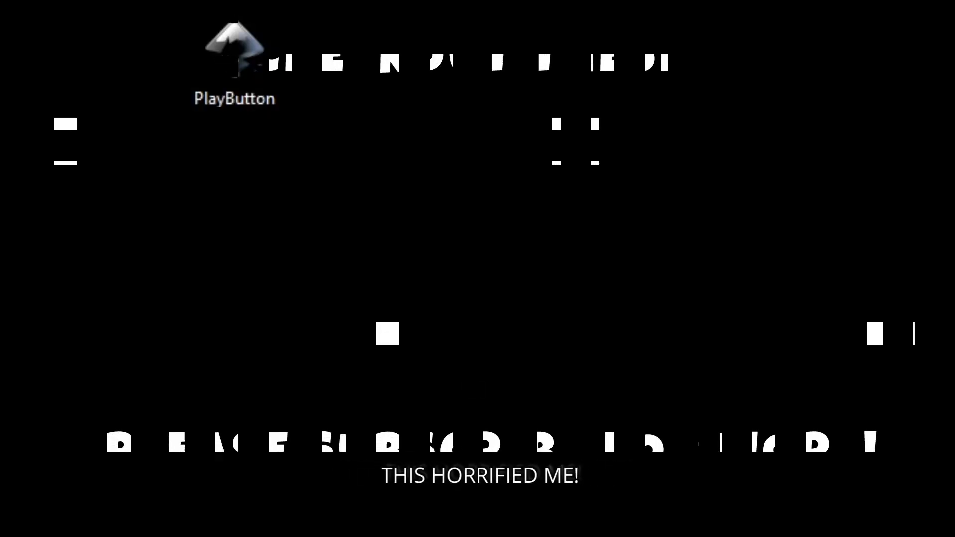